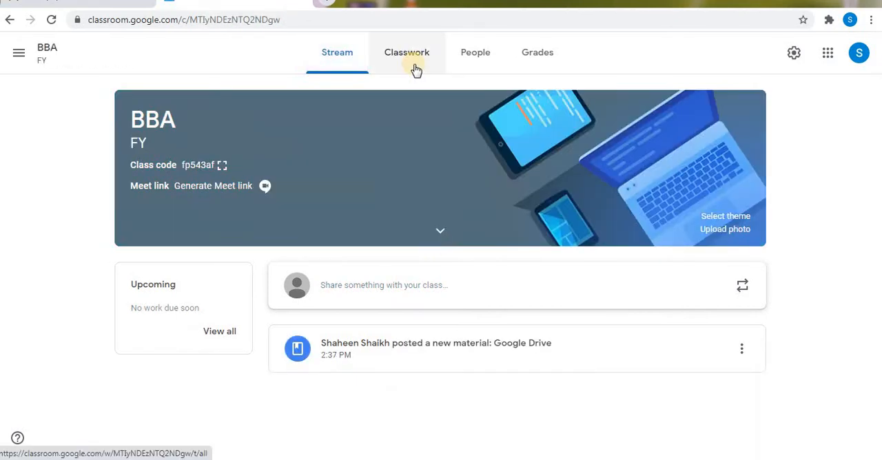
- Create a new classwork material for the BBA class and title it "Google Drive"
{"action": "left_click", "coordinate": [414, 61]}
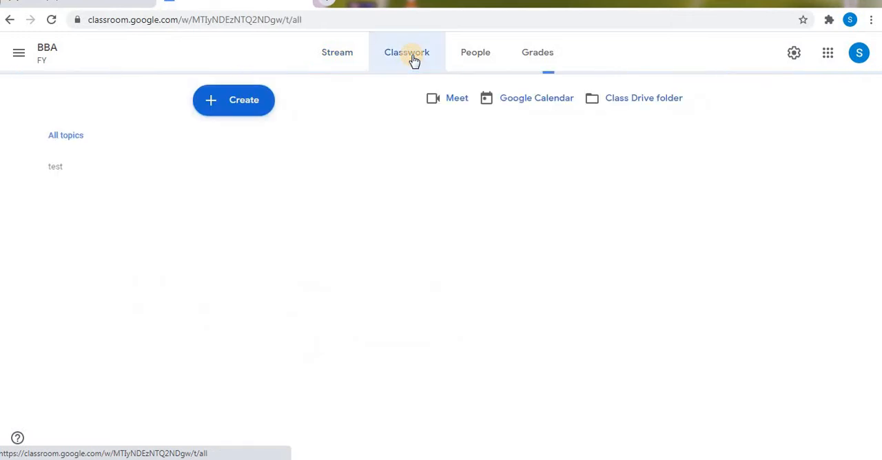
{"action": "left_click", "coordinate": [244, 101]}
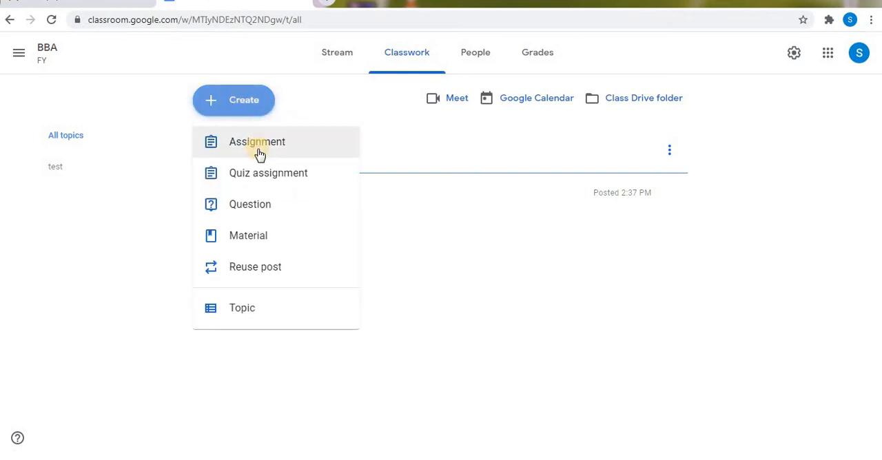
{"action": "left_click", "coordinate": [267, 246]}
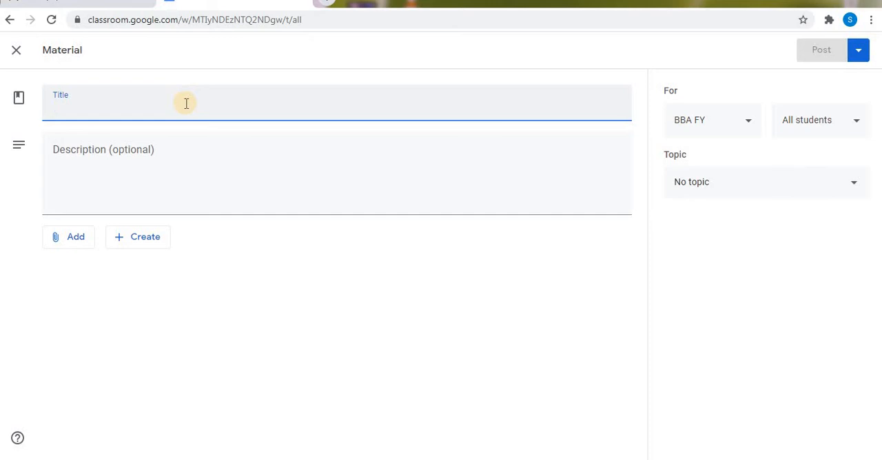
{"action": "type", "text": "G"}
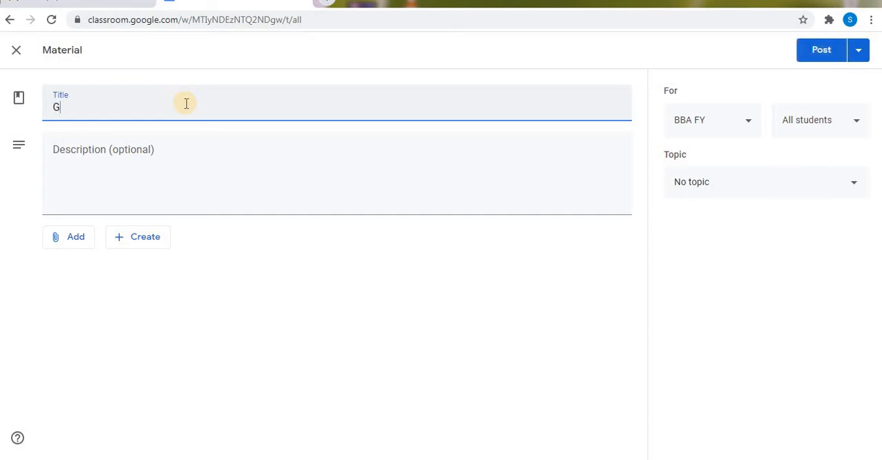
{"action": "type", "text": "oogle Drive"}
- Enter "Free Storage" as the material's description and dismiss the drag-and-drop classwork tip
{"action": "left_click", "coordinate": [172, 166]}
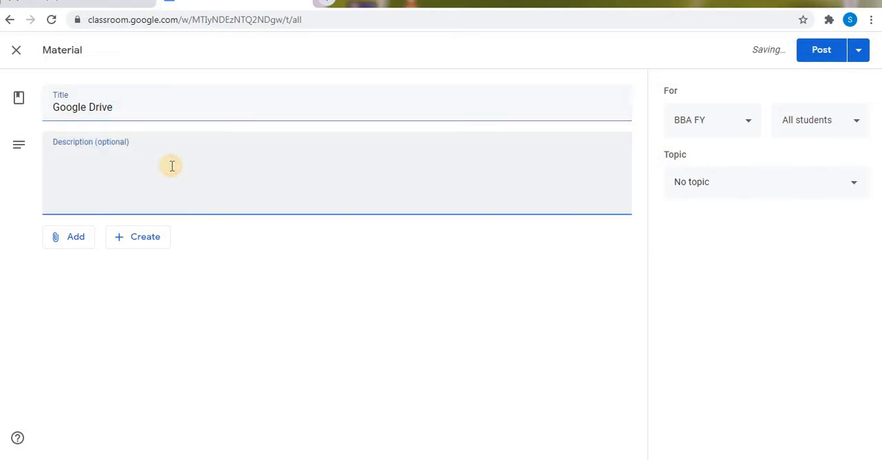
{"action": "type", "text": "G"}
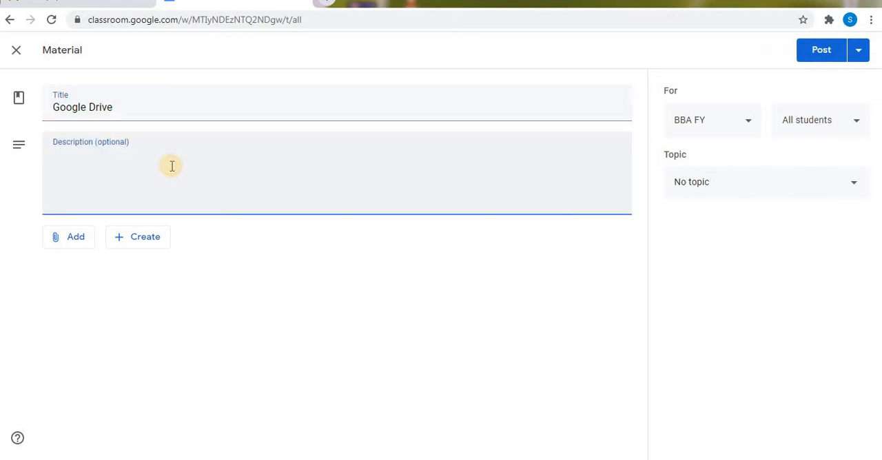
{"action": "type", "text": "Fre"}
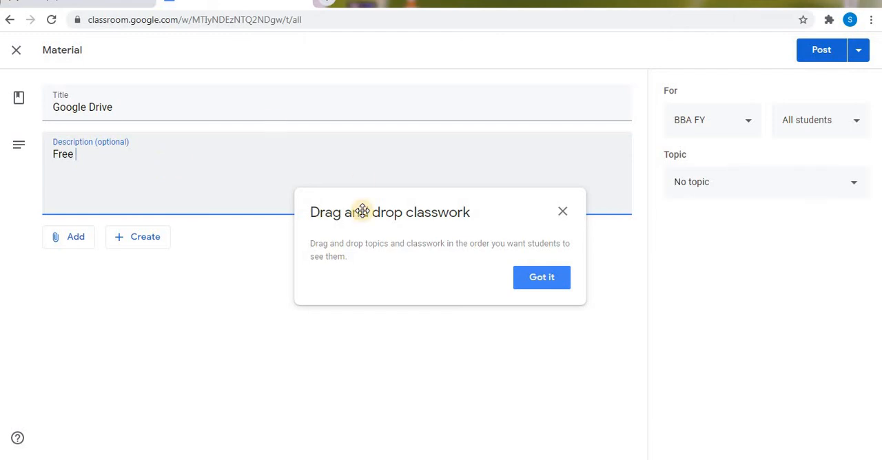
{"action": "type", "text": "e"}
{"action": "left_click", "coordinate": [563, 212]}
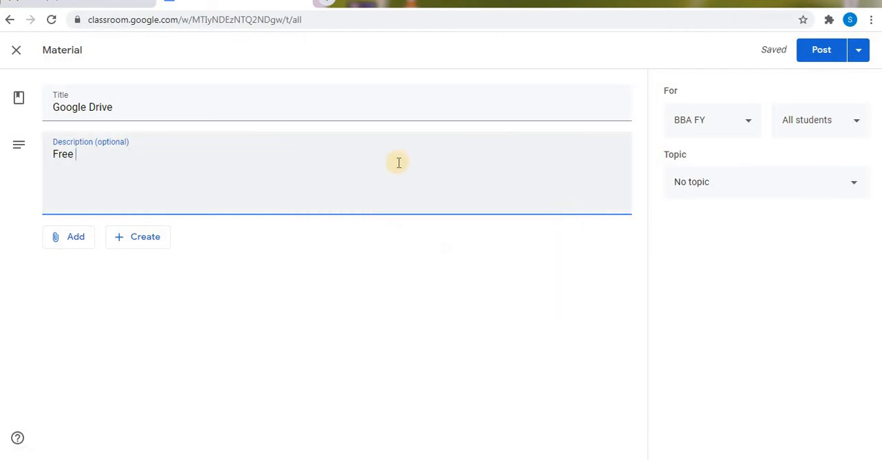
{"action": "type", "text": "Storage"}
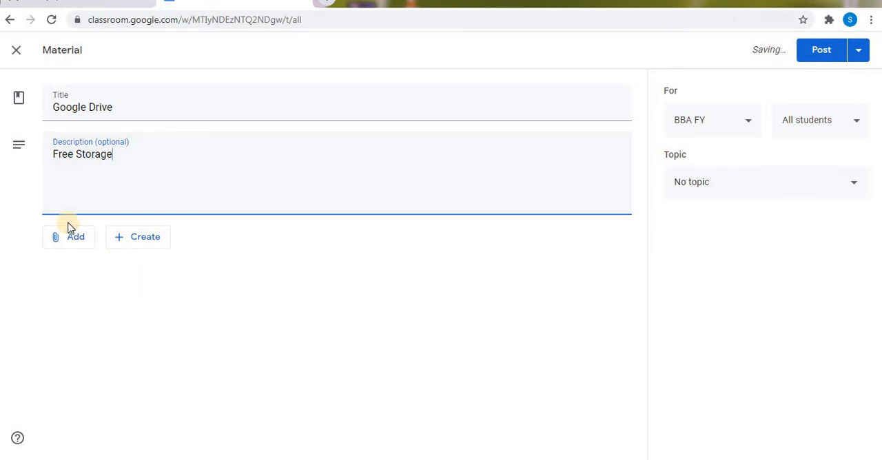
- Attach the Google Sheets file "Meet Attendance 2020-8-8 18:08" from Google Drive to the material
{"action": "left_click", "coordinate": [75, 245]}
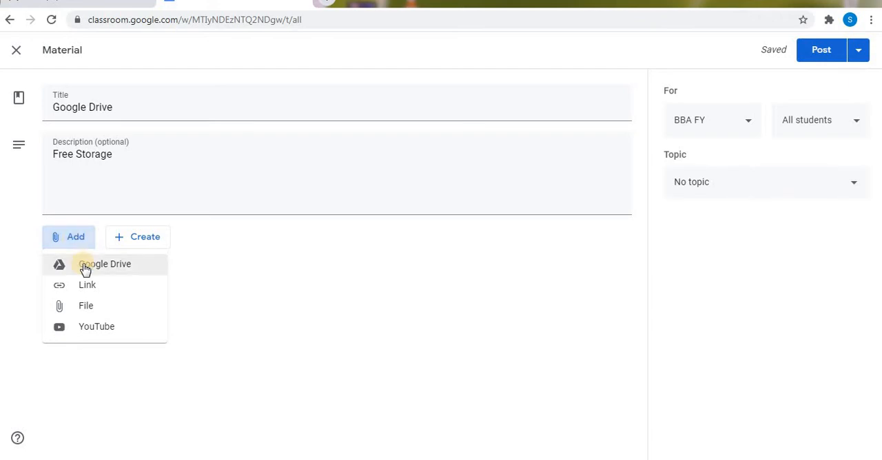
{"action": "left_click", "coordinate": [82, 265]}
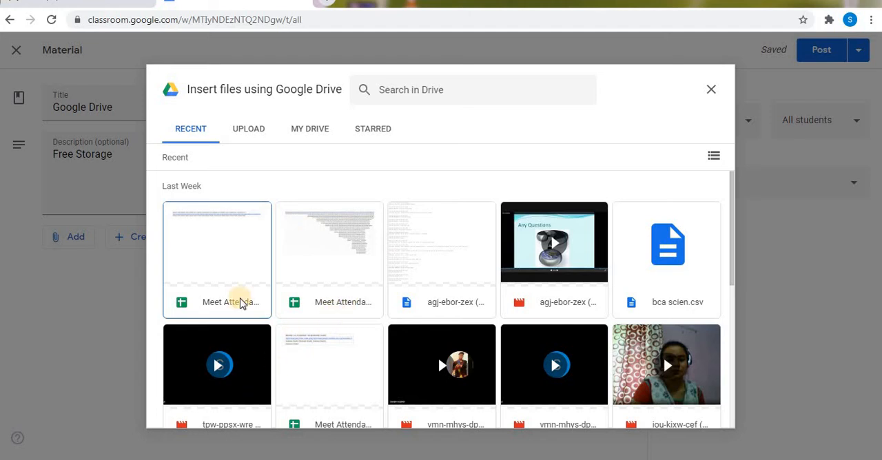
{"action": "left_click", "coordinate": [246, 261]}
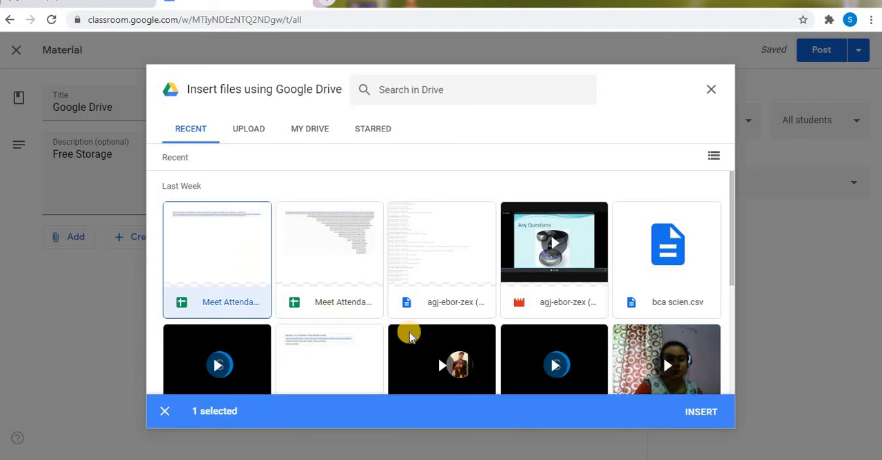
{"action": "left_click", "coordinate": [696, 412]}
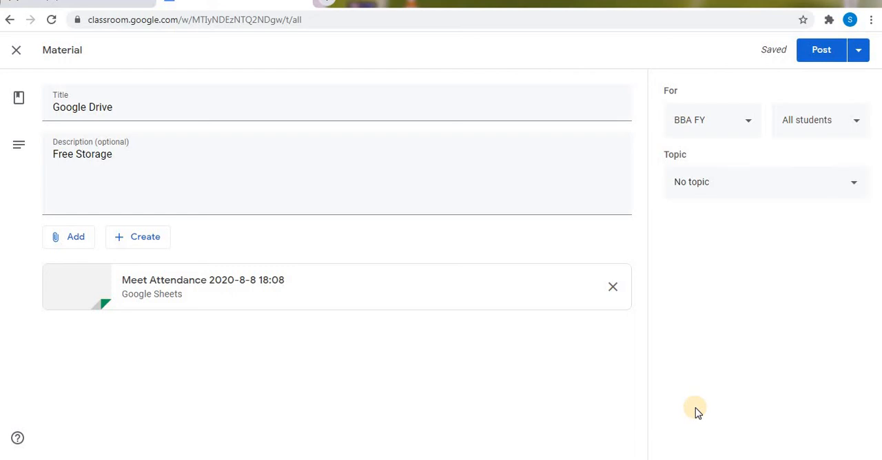
- Start a link attachment for the material, and find Wikipedia's Robotics article in a new browser tab by searching for "robotics"
{"action": "left_click", "coordinate": [71, 244]}
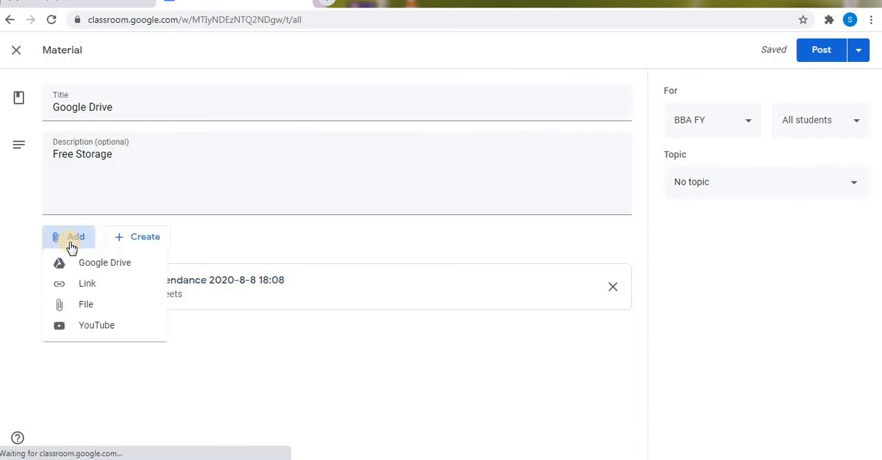
{"action": "left_click", "coordinate": [94, 288]}
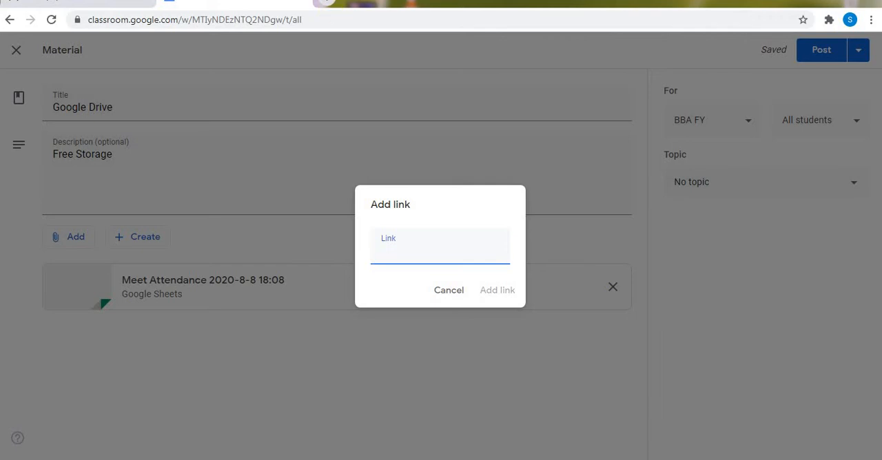
{"action": "key", "text": "alt+Tab"}
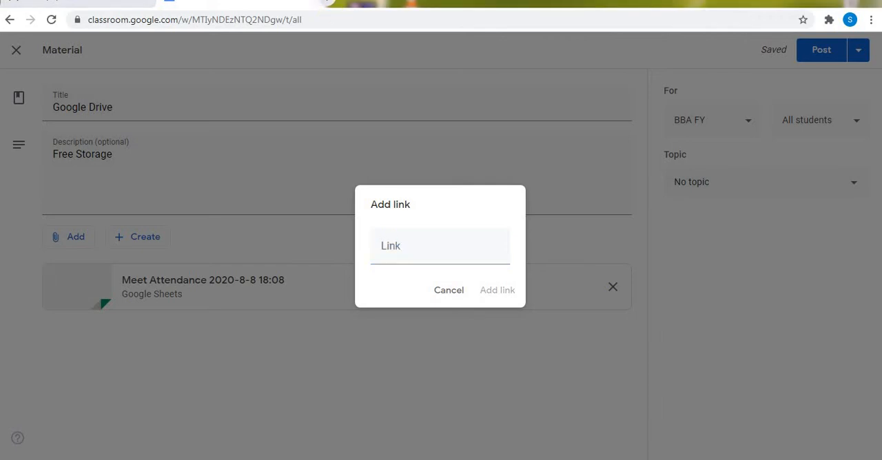
{"action": "left_click", "coordinate": [331, 7]}
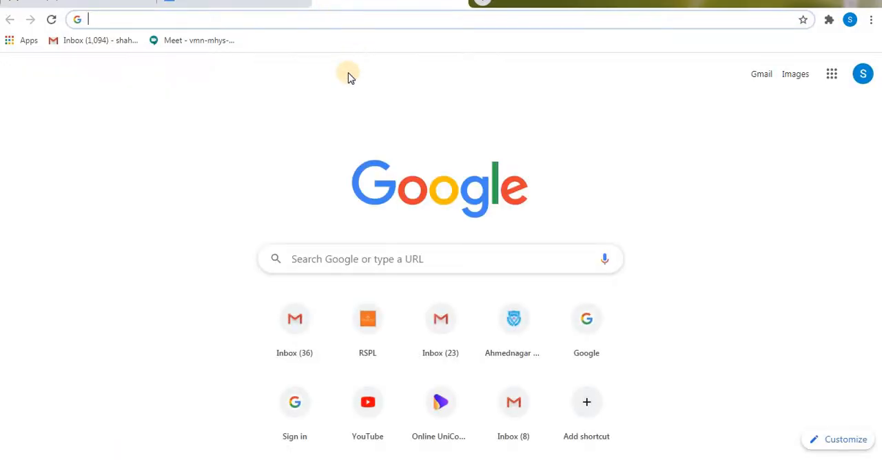
{"action": "type", "text": "rob"}
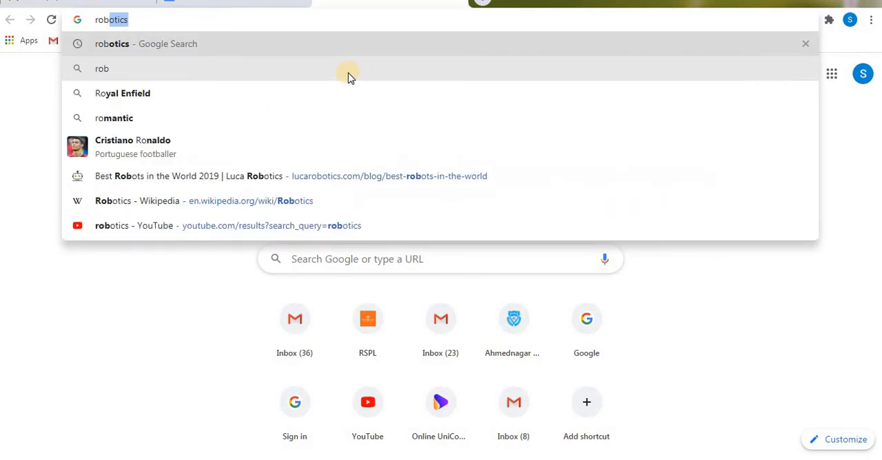
{"action": "type", "text": "otics"}
{"action": "key", "text": "Return"}
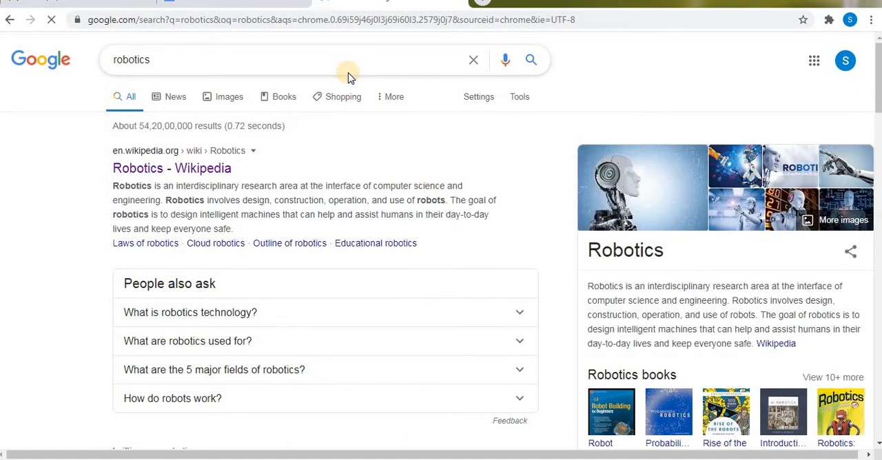
{"action": "left_click", "coordinate": [205, 169]}
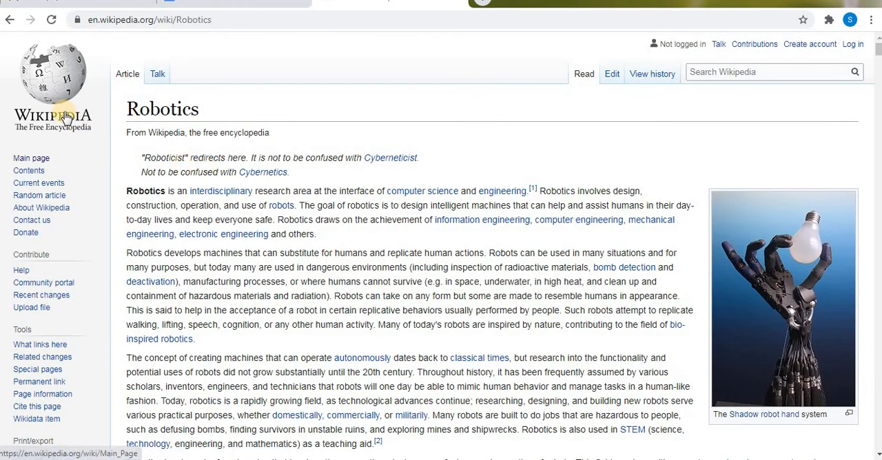
- Copy the link address of the Wikipedia logo and add it to the classroom material as a link attachment
{"action": "right_click", "coordinate": [66, 117]}
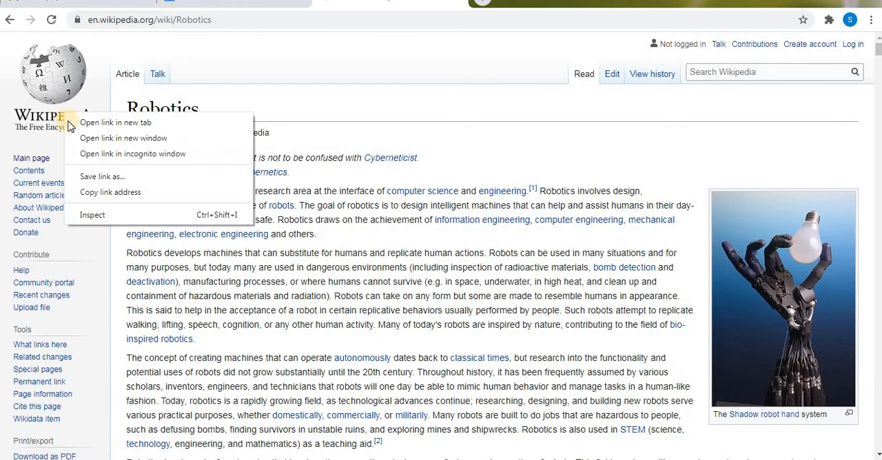
{"action": "left_click", "coordinate": [109, 195]}
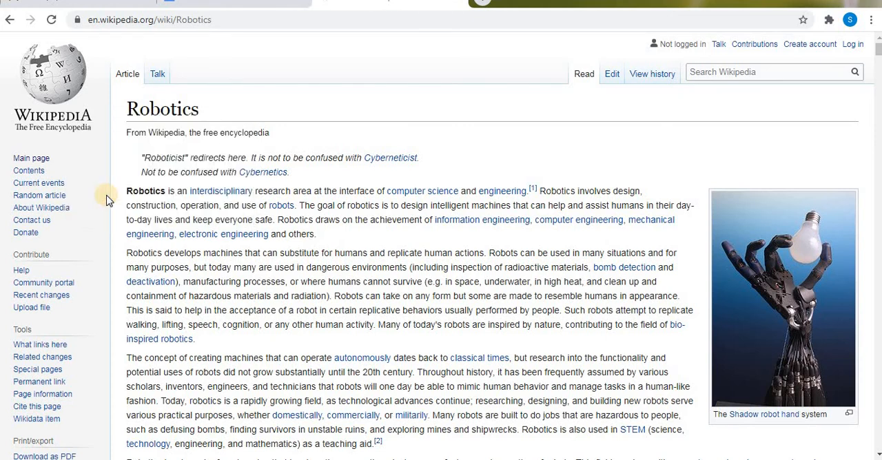
{"action": "left_click", "coordinate": [232, 9]}
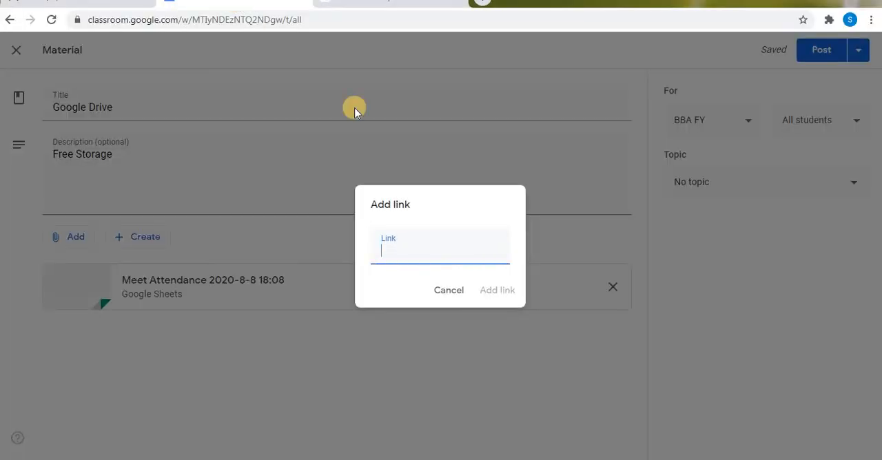
{"action": "left_click", "coordinate": [384, 249]}
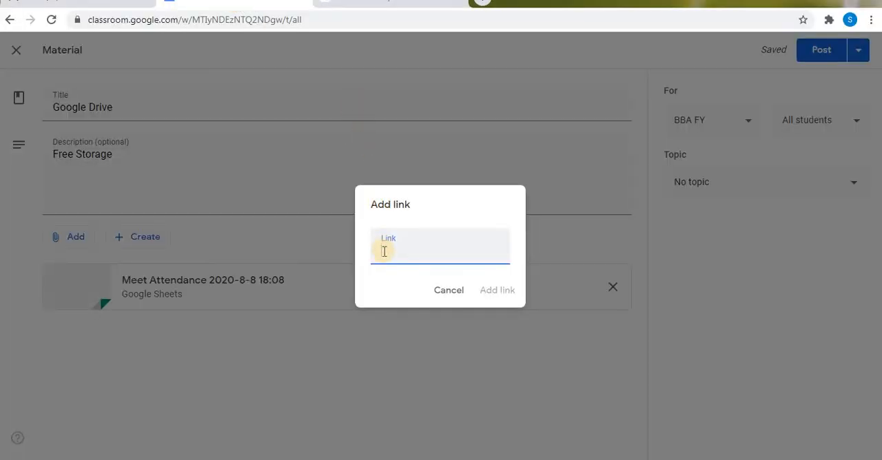
{"action": "key", "text": "ctrl+v"}
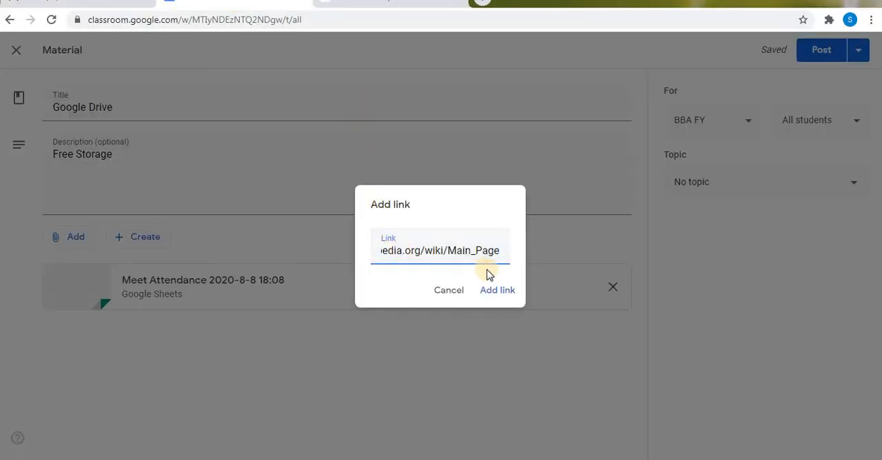
{"action": "left_click", "coordinate": [493, 293]}
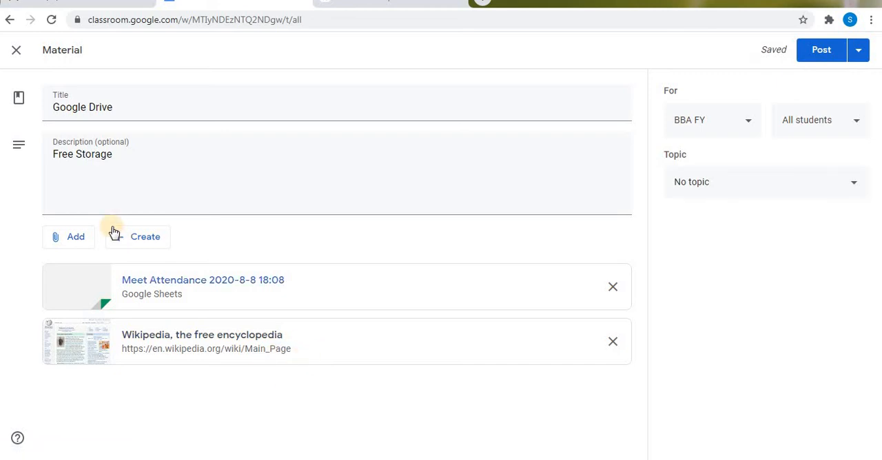
- Attach the recent video file "agj-ebor-zex (2020-08-07 at 21:21 GMT-7)" to the material through the file option
{"action": "left_click", "coordinate": [77, 242]}
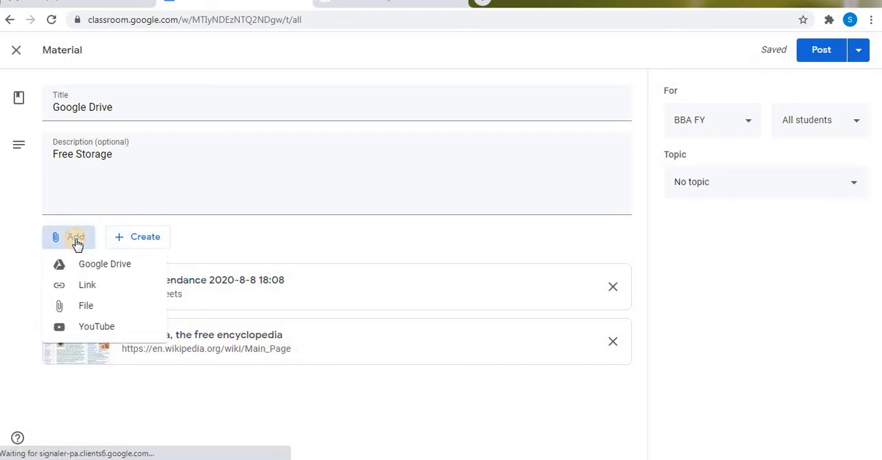
{"action": "left_click", "coordinate": [113, 312]}
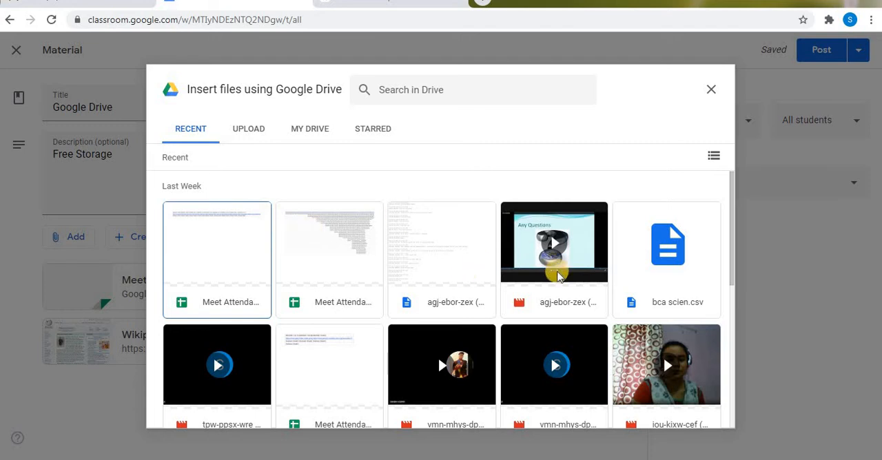
{"action": "left_click", "coordinate": [545, 246]}
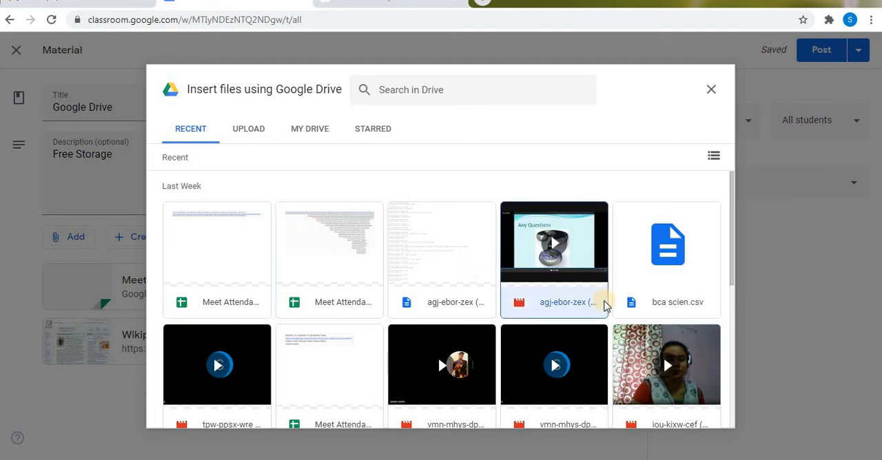
{"action": "left_click", "coordinate": [692, 407]}
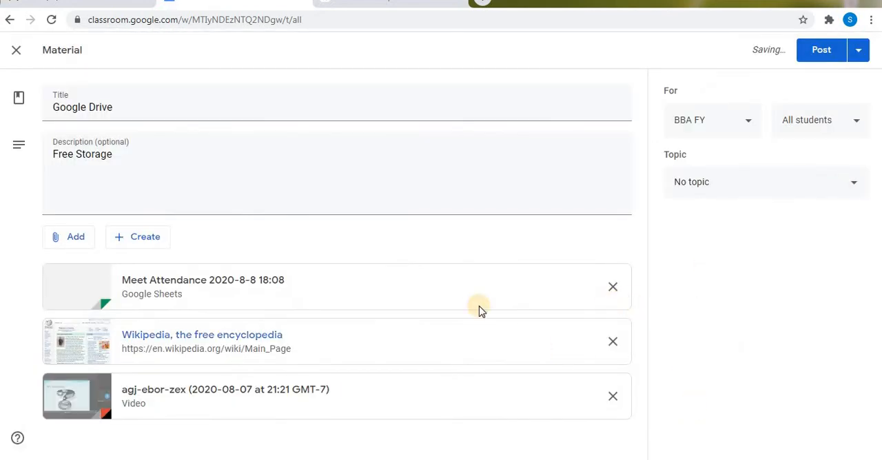
- Start a YouTube attachment for the material, search for "infinite learnopidia" and select the video "How to Scan using Google drive?|Documents|Pictures"
{"action": "left_click", "coordinate": [77, 248]}
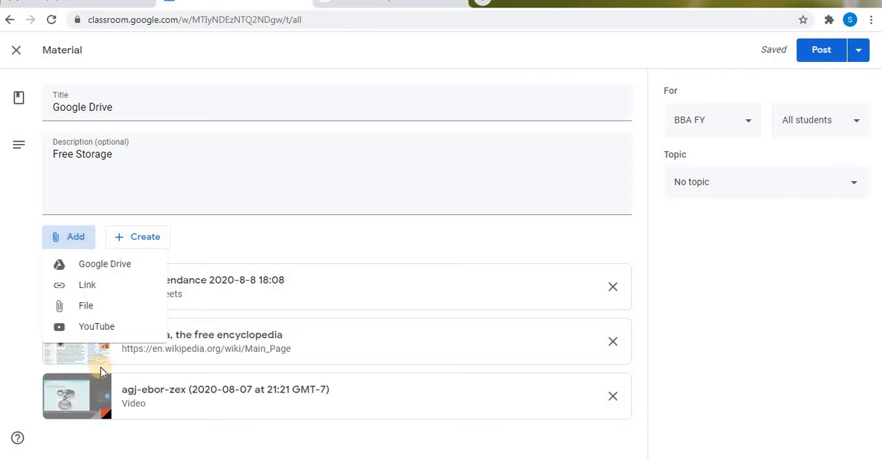
{"action": "left_click", "coordinate": [111, 325]}
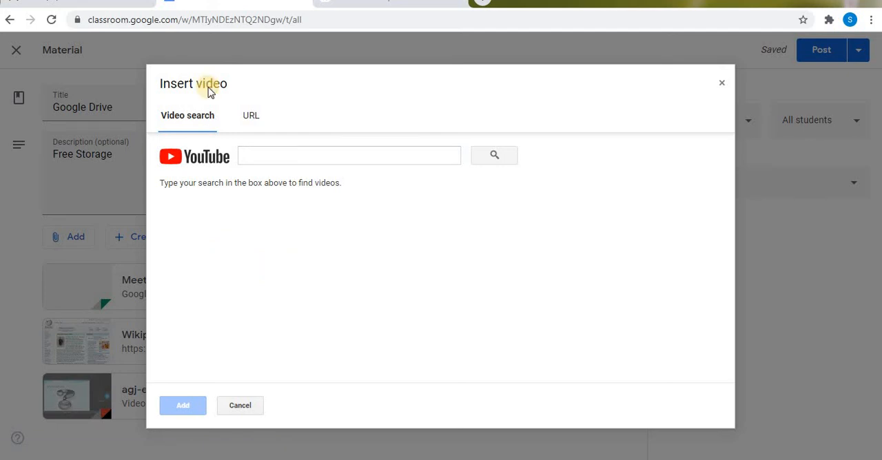
{"action": "left_click", "coordinate": [250, 118]}
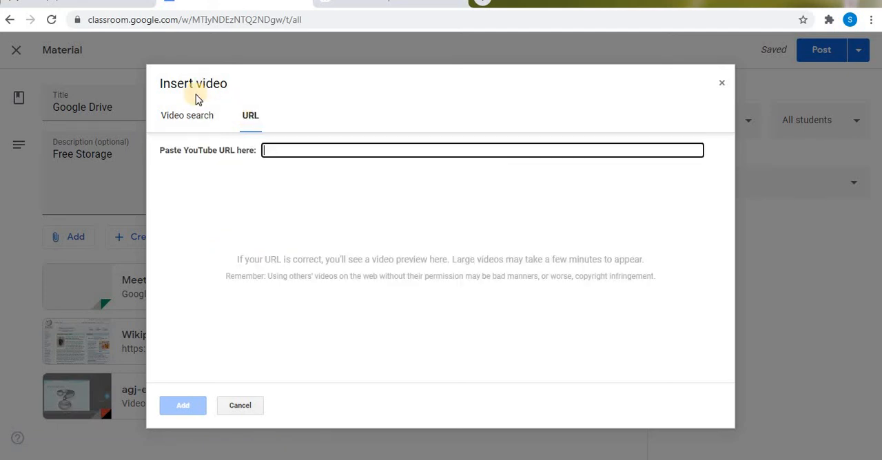
{"action": "left_click", "coordinate": [188, 118]}
{"action": "left_click", "coordinate": [252, 159]}
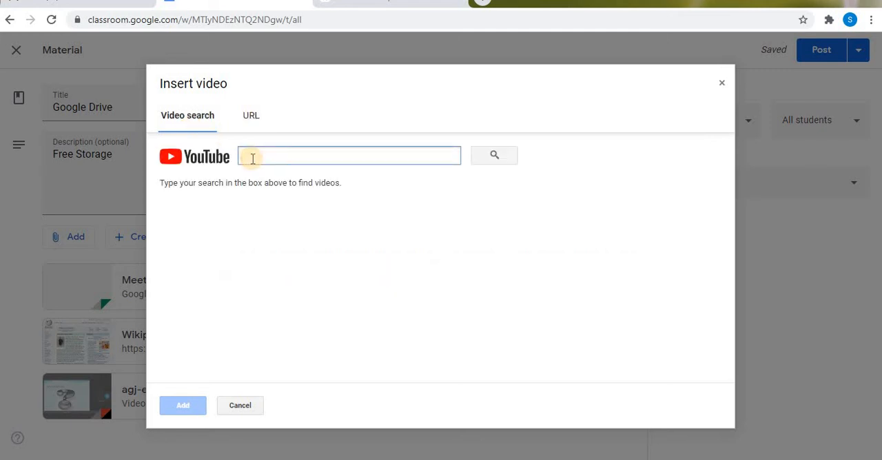
{"action": "left_click", "coordinate": [253, 154]}
{"action": "type", "text": "int"}
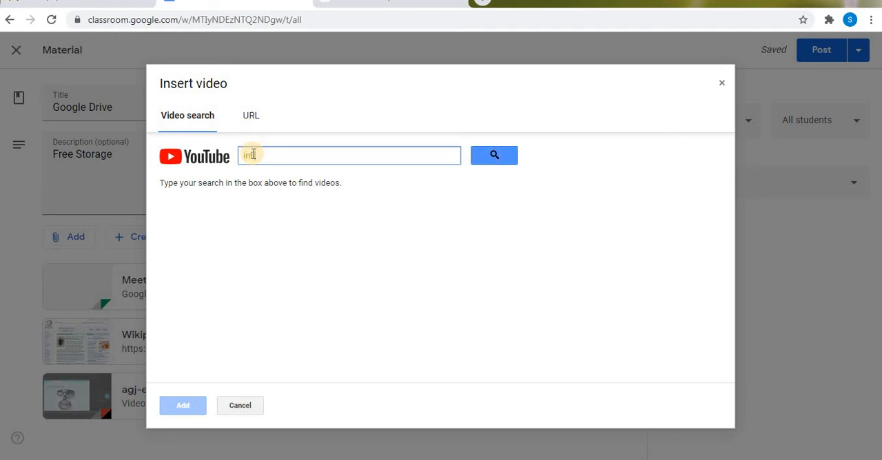
{"action": "type", "text": "inite learnopidia"}
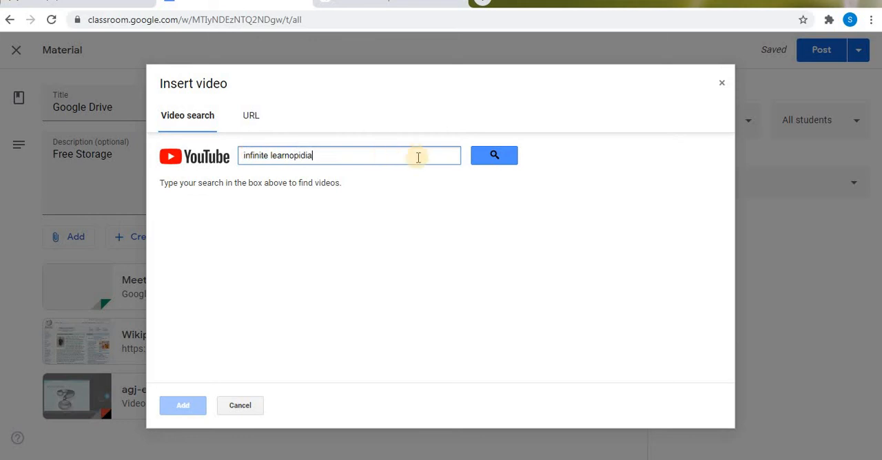
{"action": "left_click", "coordinate": [493, 156]}
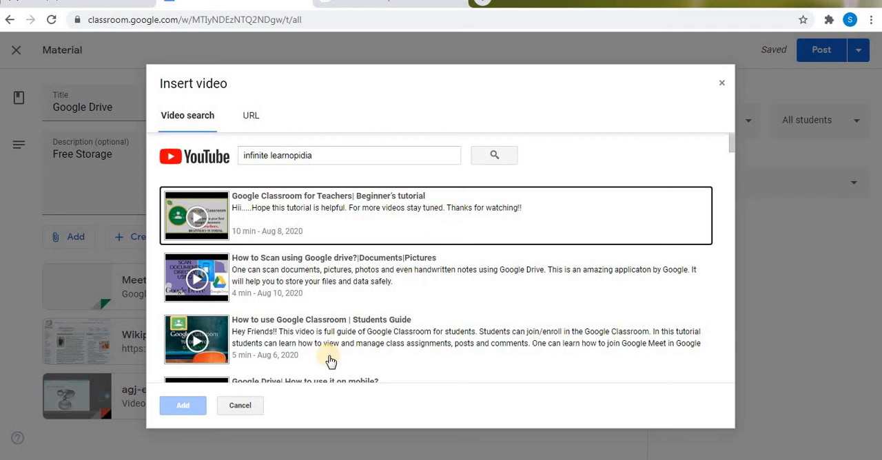
{"action": "left_click", "coordinate": [363, 267]}
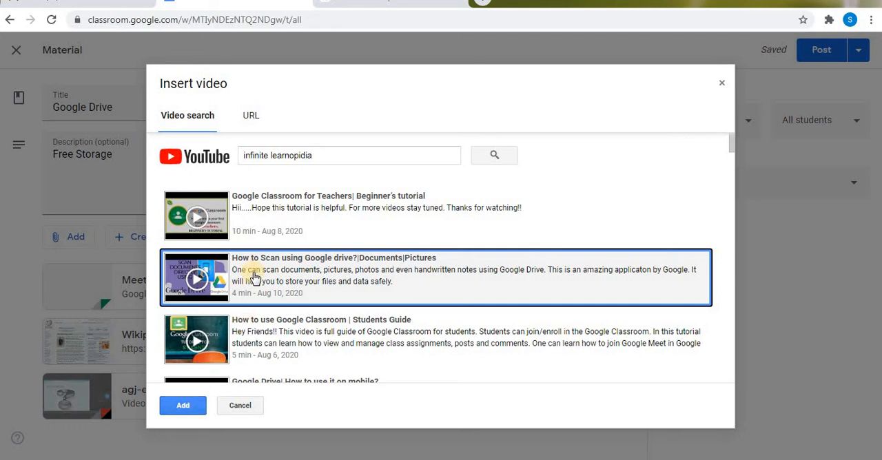
- Switch the video attachment to URL entry, and search Google for "youtube" in a new browser tab
{"action": "left_click", "coordinate": [252, 117]}
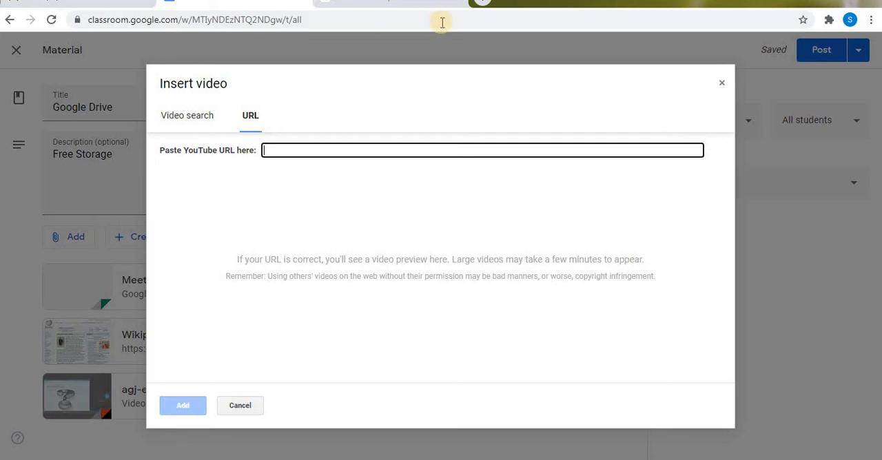
{"action": "left_click", "coordinate": [803, 1]}
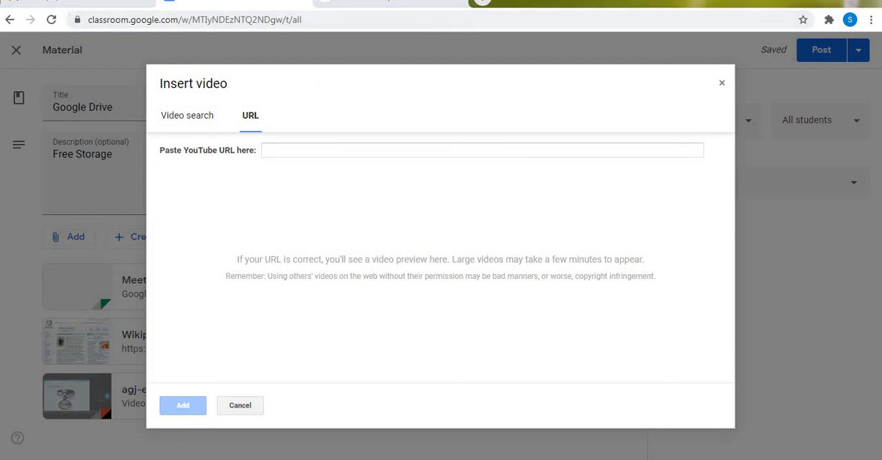
{"action": "left_click", "coordinate": [483, 2]}
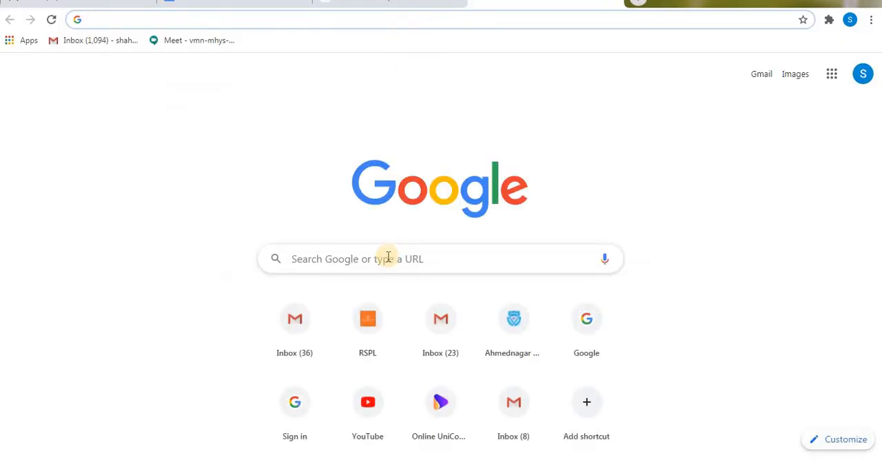
{"action": "left_click", "coordinate": [388, 257]}
{"action": "type", "text": "youtube"}
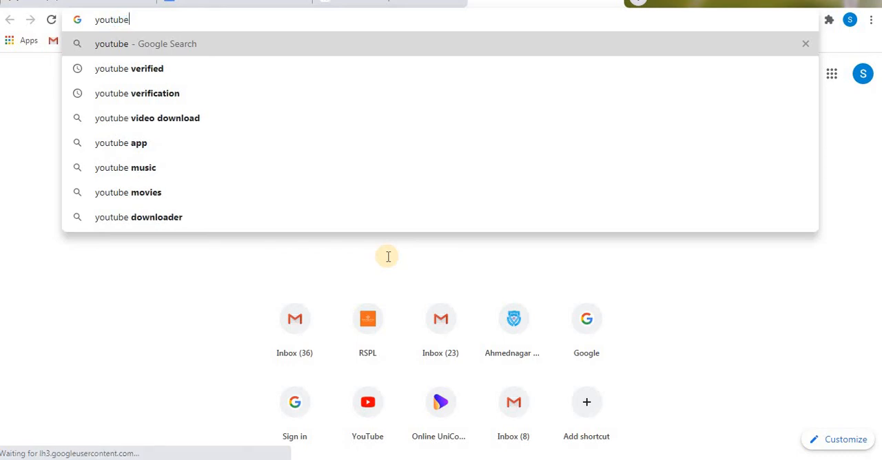
{"action": "key", "text": "Return"}
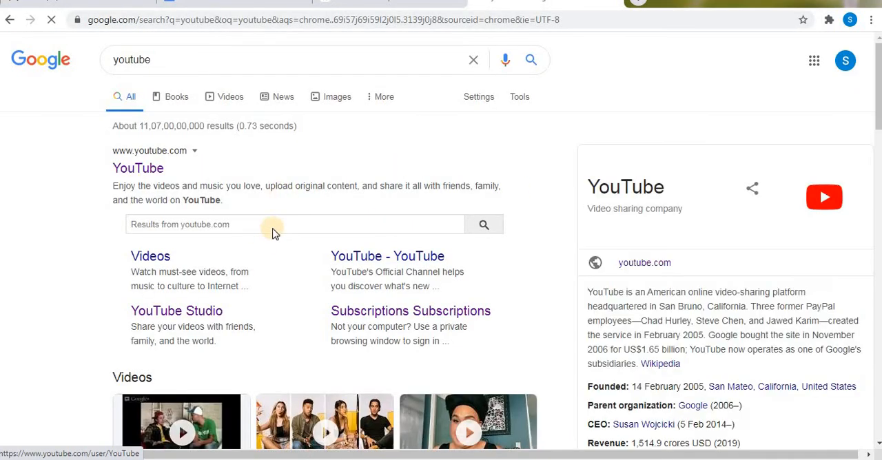
- Change the Google search to "youtube.com" and open YouTube from the Google apps
{"action": "left_click", "coordinate": [217, 51]}
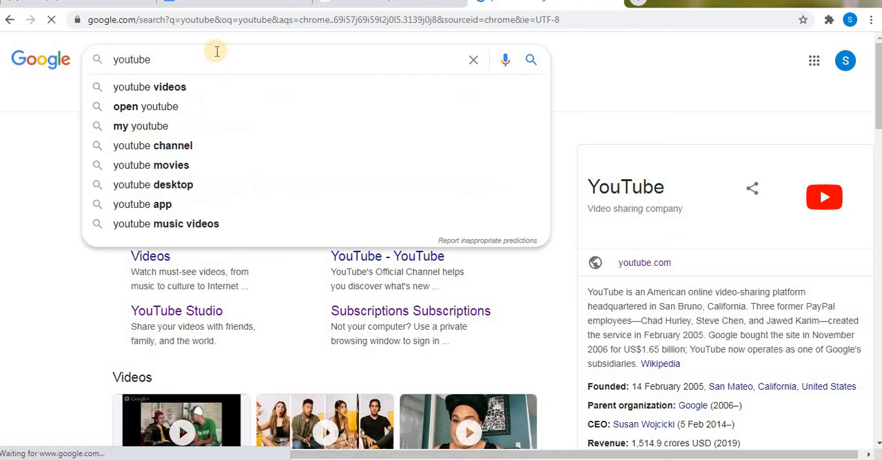
{"action": "type", "text": ".com"}
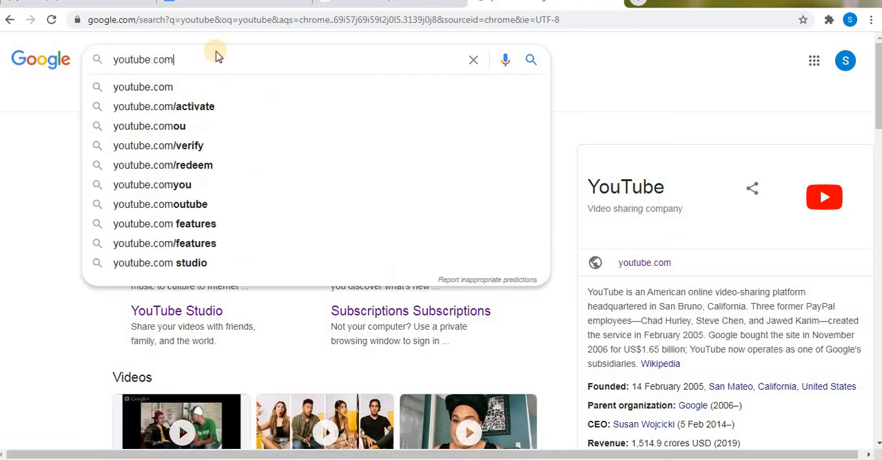
{"action": "key", "text": "Return"}
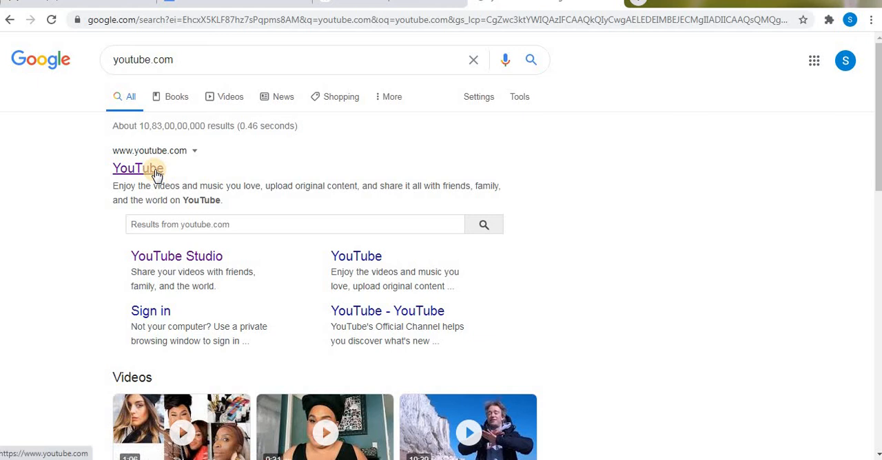
{"action": "left_click", "coordinate": [812, 62]}
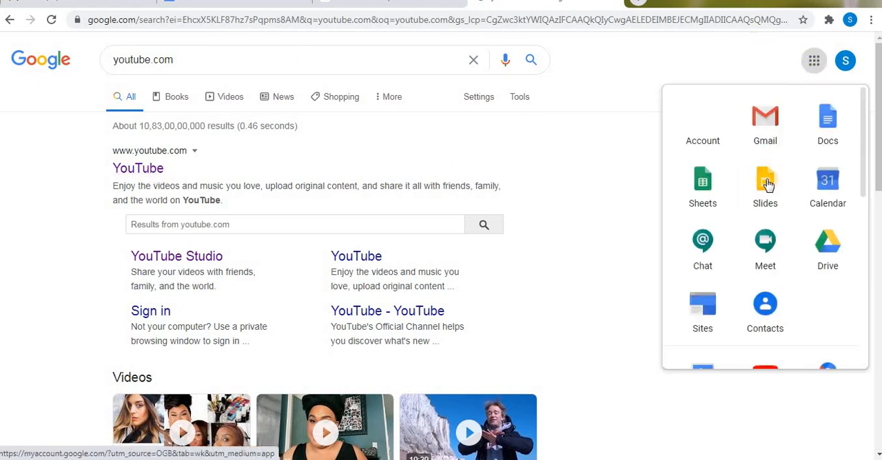
{"action": "scroll", "coordinate": [859, 241], "scroll_direction": "down", "scroll_amount": 3}
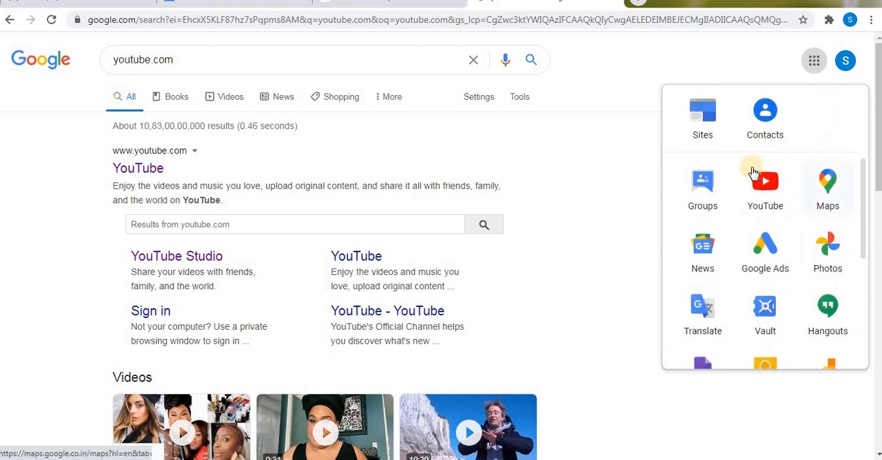
{"action": "left_click", "coordinate": [755, 174]}
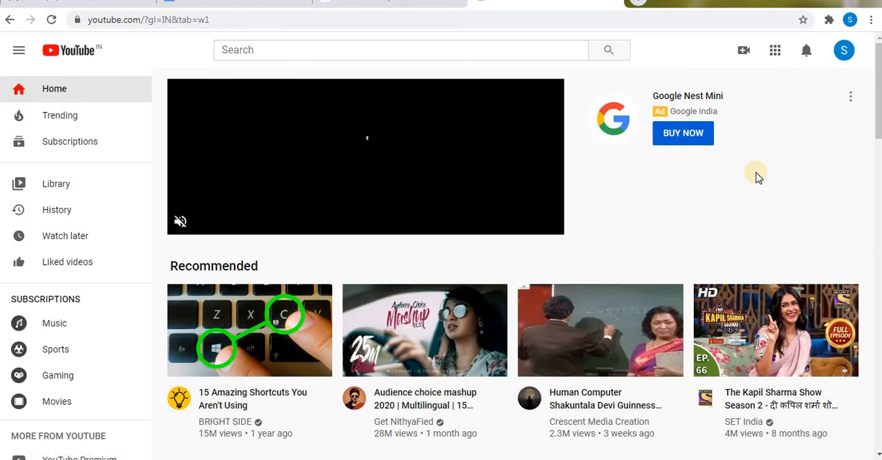
- Search YouTube for "infinite learnopidia", open the video "How to Scan using Google drive?|Documents|Pictures" and pause it
{"action": "left_click", "coordinate": [451, 50]}
{"action": "type", "text": "infini"}
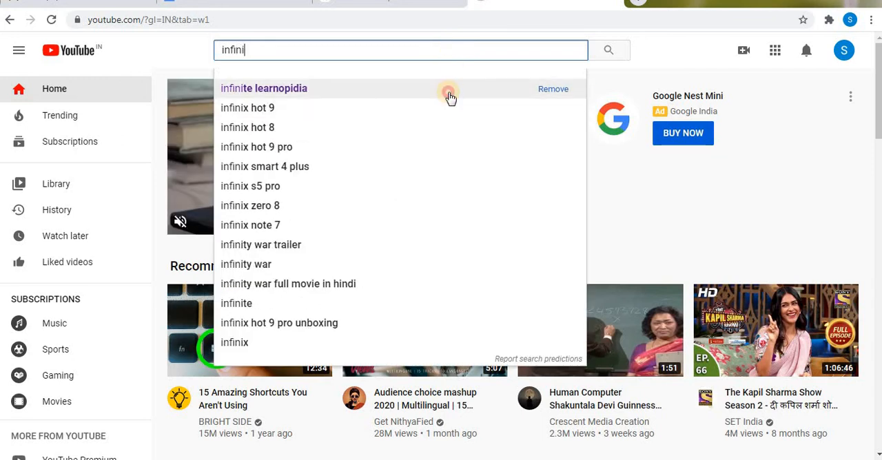
{"action": "left_click", "coordinate": [449, 97]}
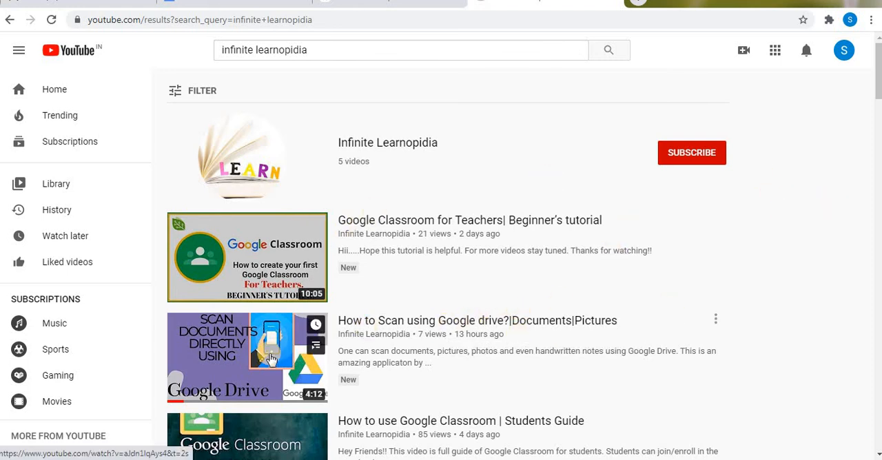
{"action": "left_click", "coordinate": [428, 322]}
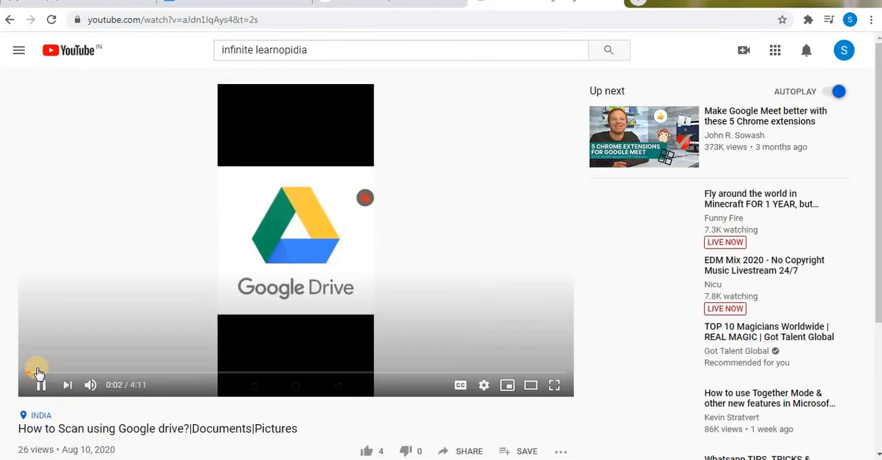
{"action": "left_click", "coordinate": [38, 380]}
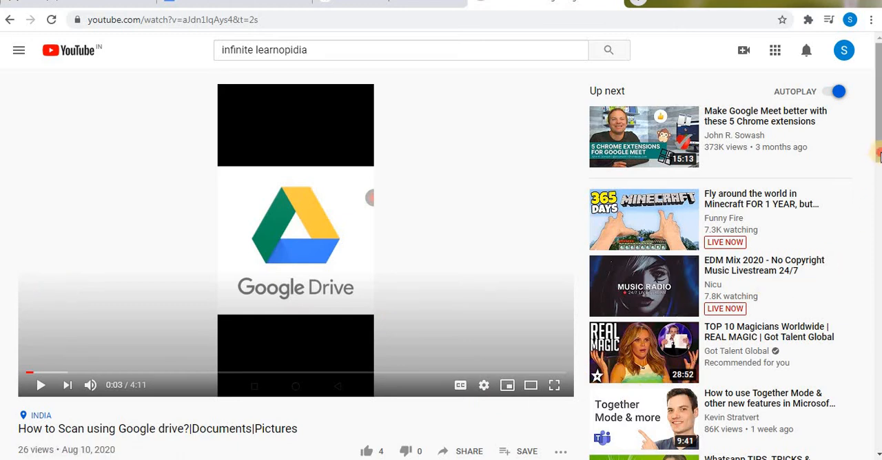
- Copy the share link of the Google Drive scanning video and close the sharing options
{"action": "scroll", "coordinate": [588, 280], "scroll_direction": "down", "scroll_amount": 2}
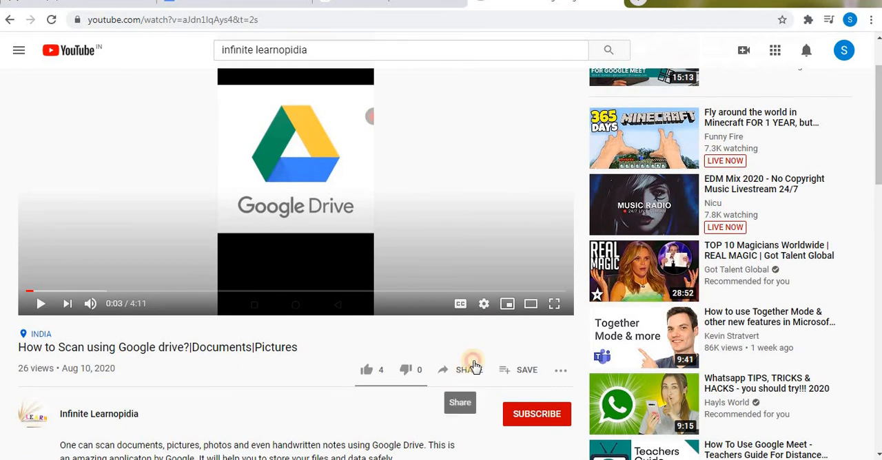
{"action": "left_click", "coordinate": [473, 367]}
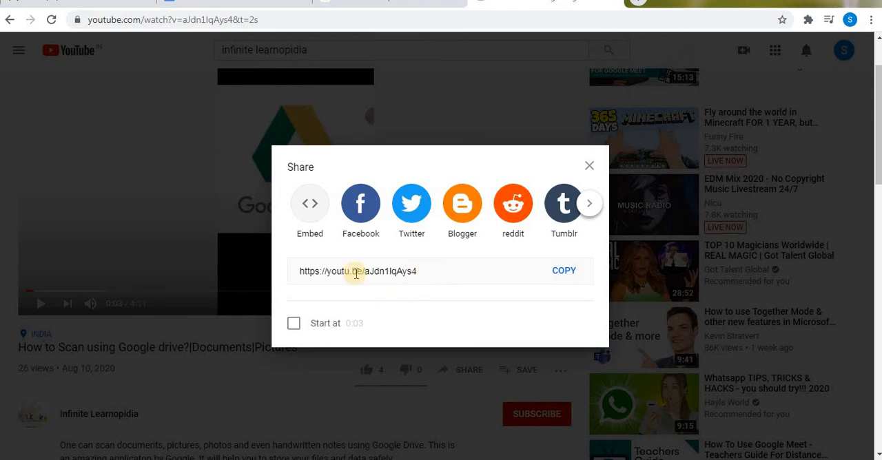
{"action": "left_click", "coordinate": [559, 272]}
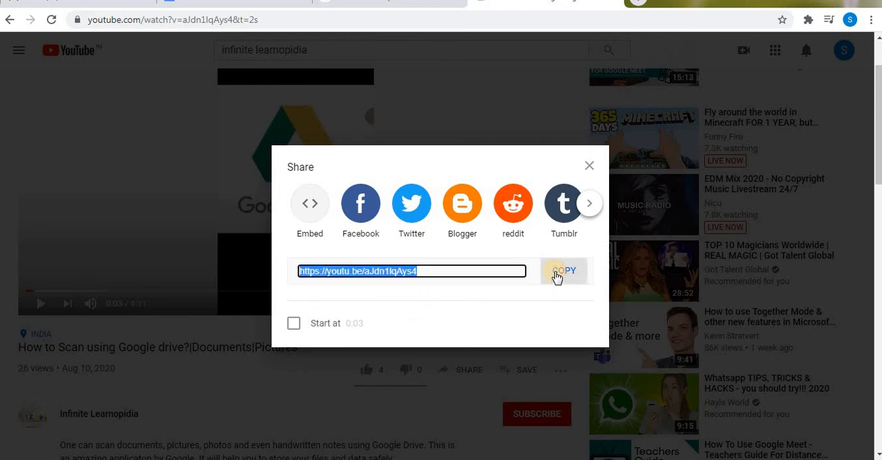
{"action": "left_click", "coordinate": [589, 166]}
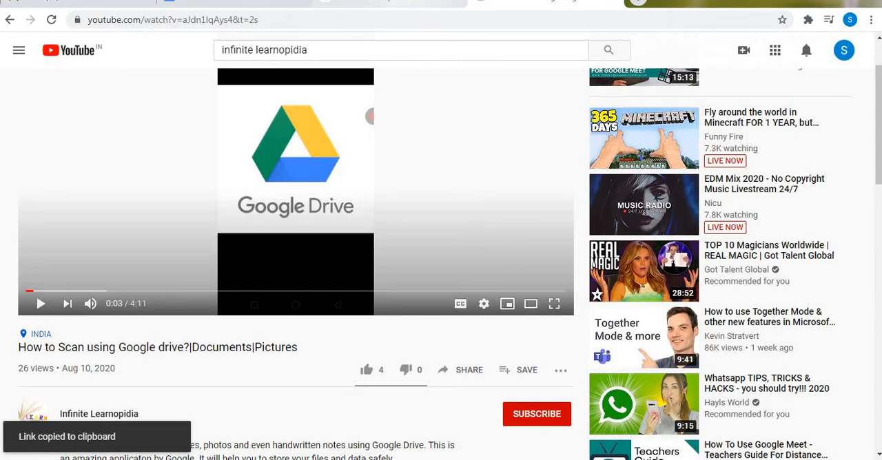
- Back in the classroom material, paste the copied link as the YouTube URL and add the video as an attachment
{"action": "left_click", "coordinate": [272, 2]}
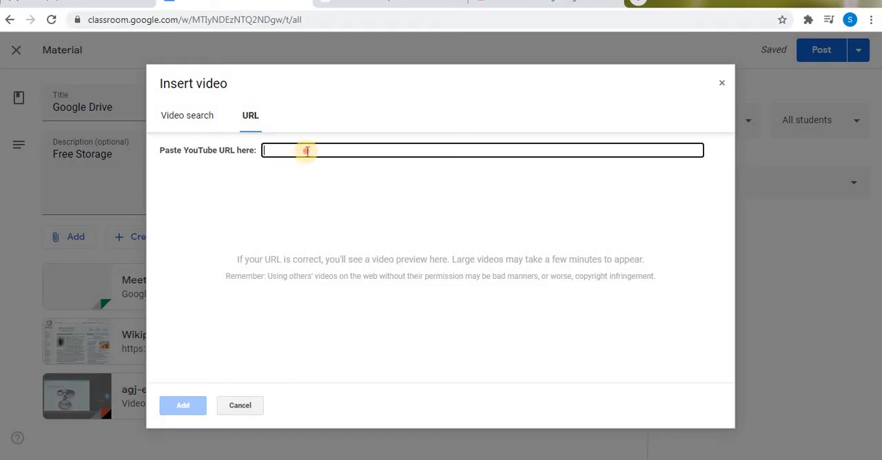
{"action": "key", "text": "ctrl+v"}
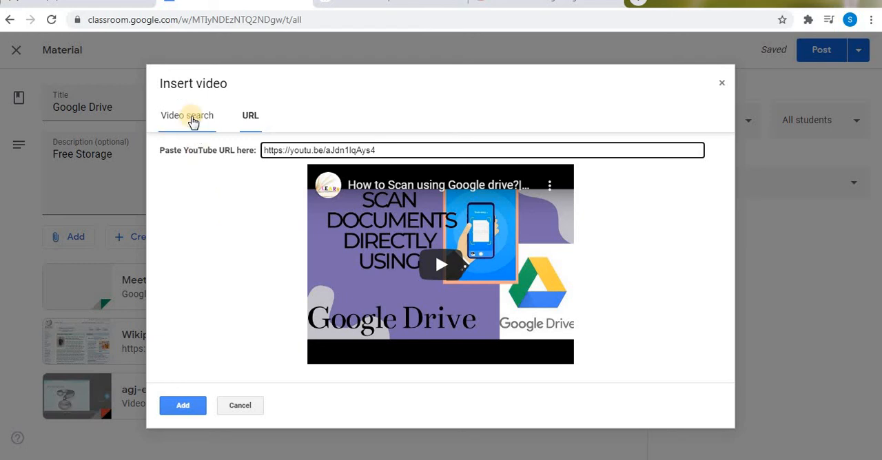
{"action": "left_click", "coordinate": [194, 121]}
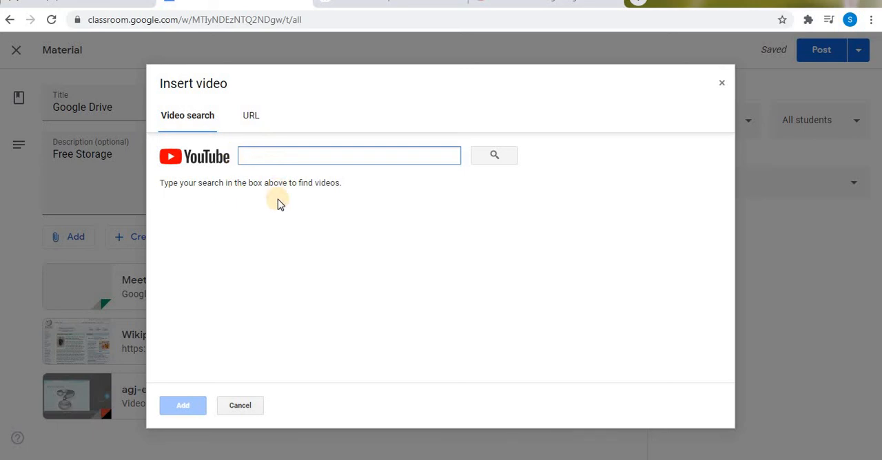
{"action": "left_click", "coordinate": [248, 117]}
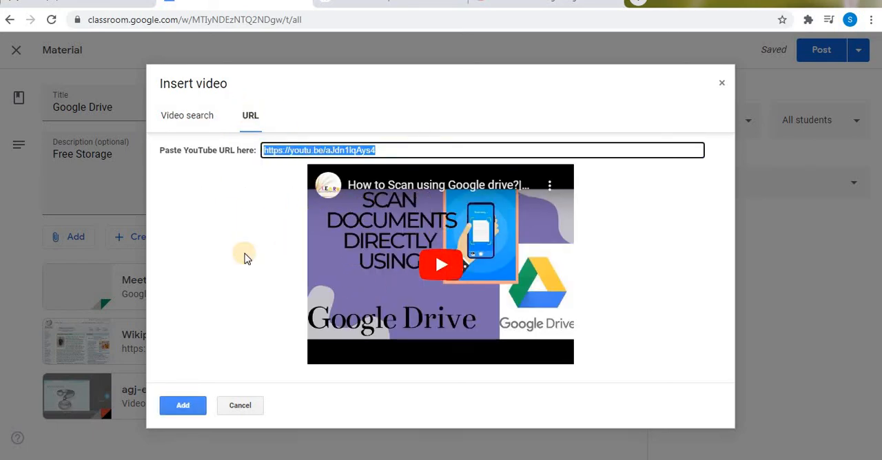
{"action": "left_click", "coordinate": [184, 407]}
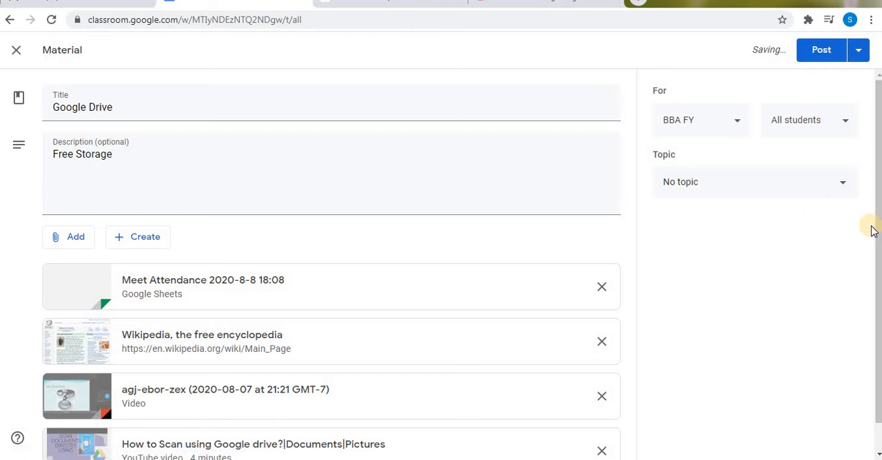
{"action": "left_click_drag", "start_coordinate": [872, 238], "coordinate": [871, 273]}
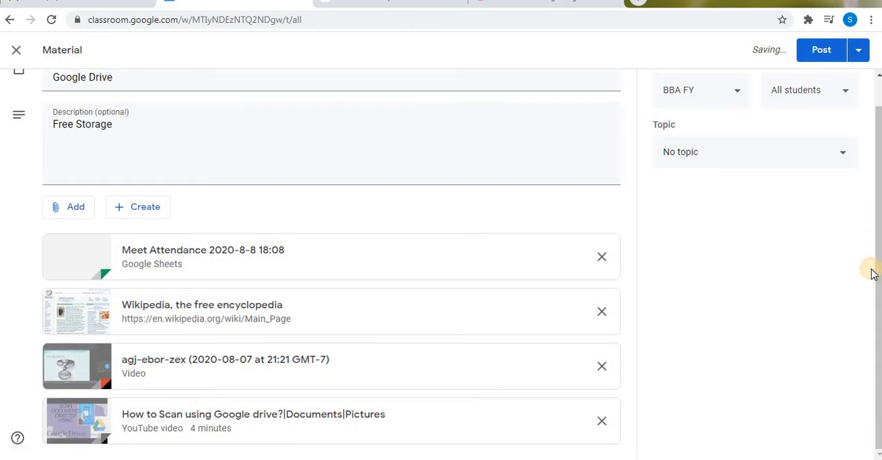
{"action": "left_click", "coordinate": [88, 215]}
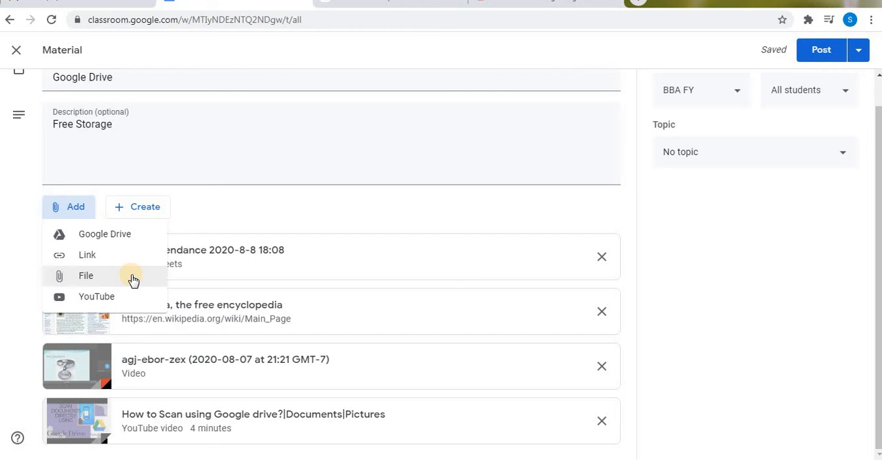
{"action": "left_click", "coordinate": [701, 199]}
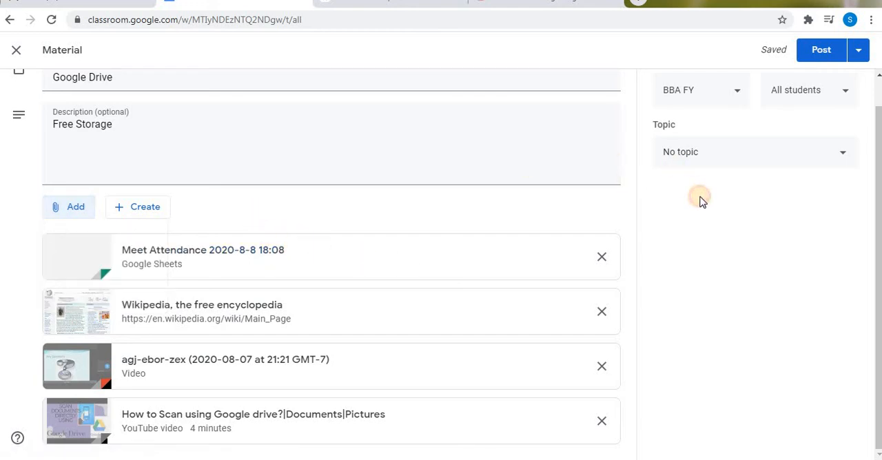
- Review the available classes and students that the Google Drive material can be assigned to, keeping BBA FY and all students
{"action": "left_click_drag", "start_coordinate": [874, 236], "coordinate": [874, 207]}
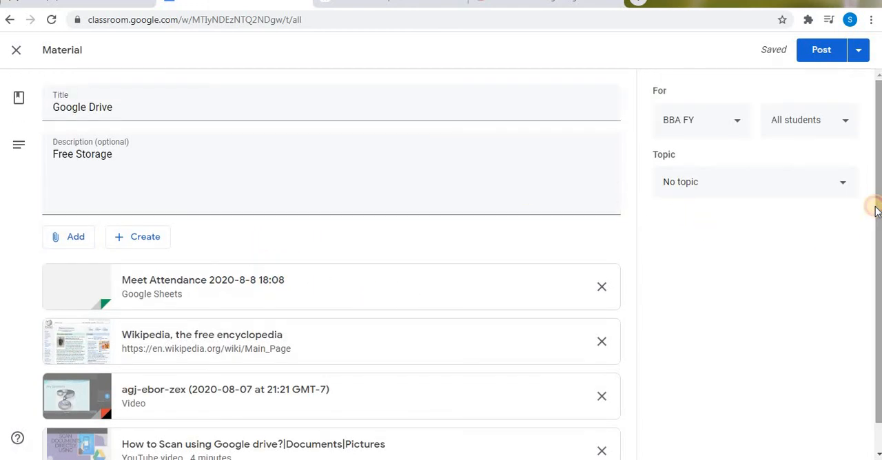
{"action": "left_click", "coordinate": [736, 135]}
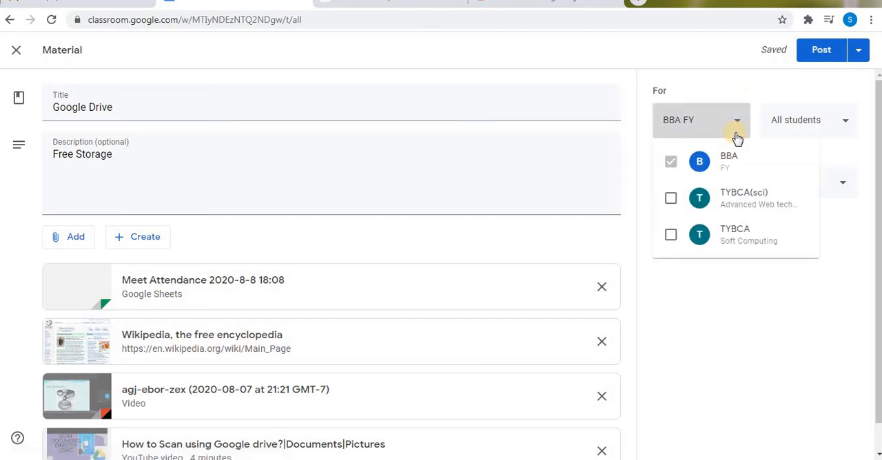
{"action": "left_click", "coordinate": [737, 330]}
{"action": "left_click", "coordinate": [844, 128]}
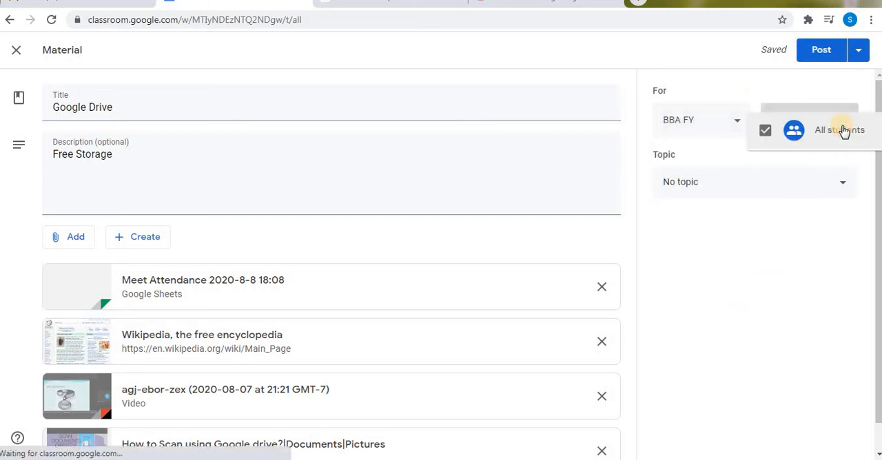
{"action": "left_click", "coordinate": [776, 261]}
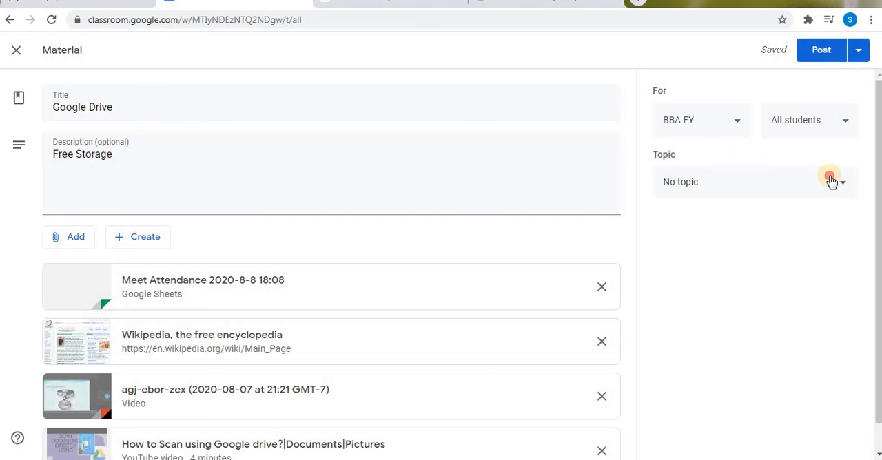
- Assign the Google Drive material to the topic "test" and post it to the class
{"action": "left_click", "coordinate": [831, 181]}
{"action": "left_click", "coordinate": [752, 213]}
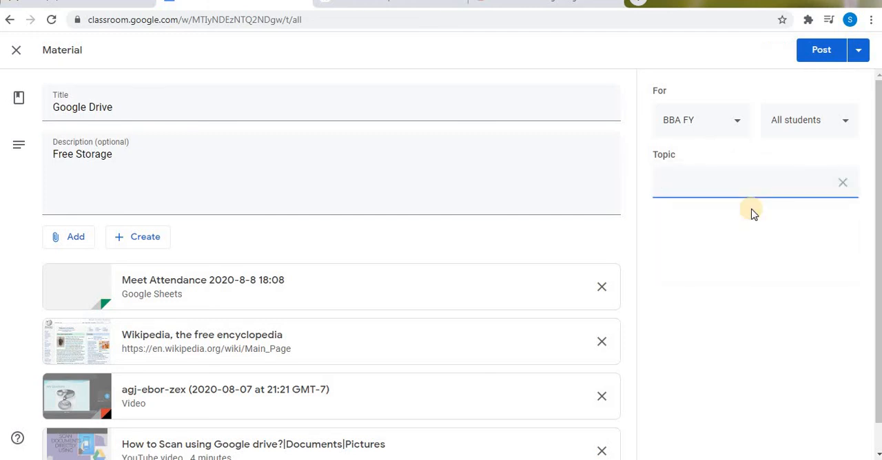
{"action": "left_click", "coordinate": [862, 61]}
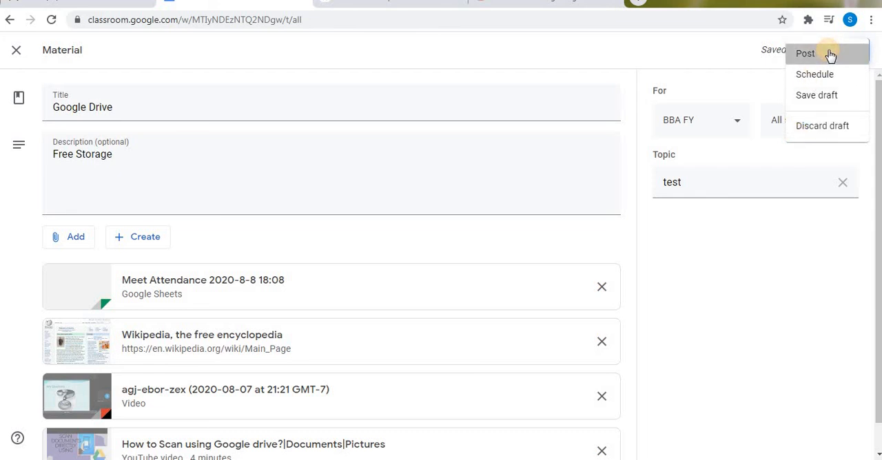
{"action": "left_click", "coordinate": [805, 53]}
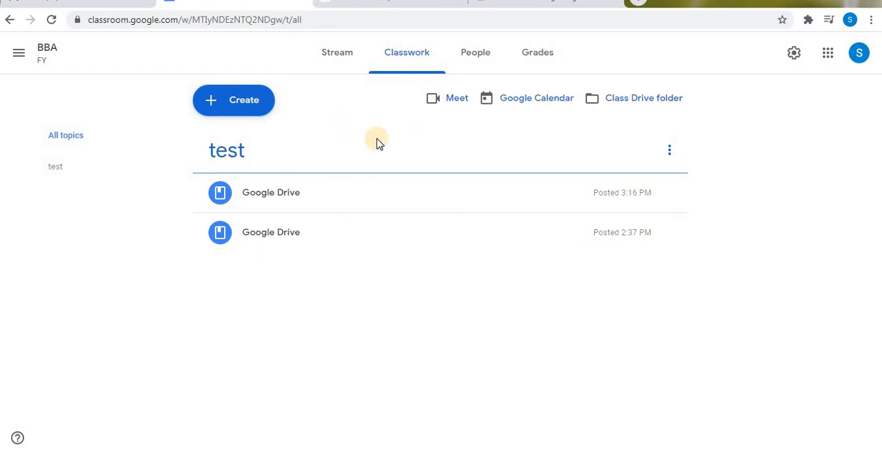
- Open the class stream, examine the class, student and attachment options of a new announcement, and cancel it without posting
{"action": "left_click", "coordinate": [344, 67]}
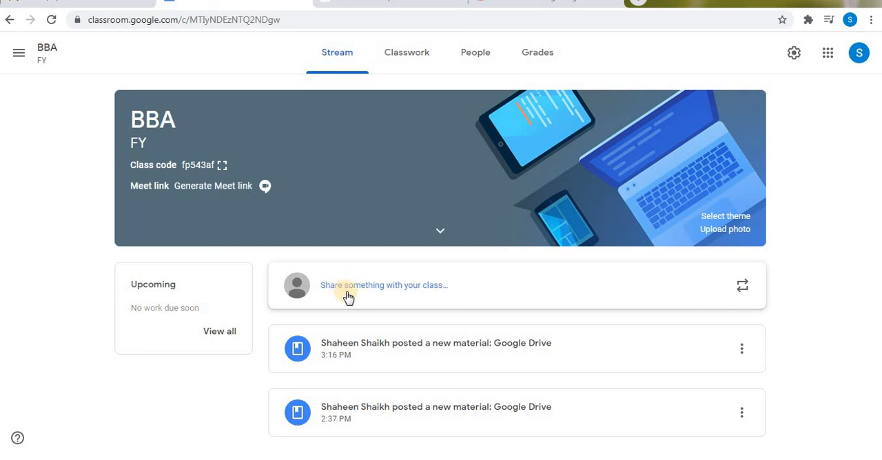
{"action": "left_click", "coordinate": [402, 292]}
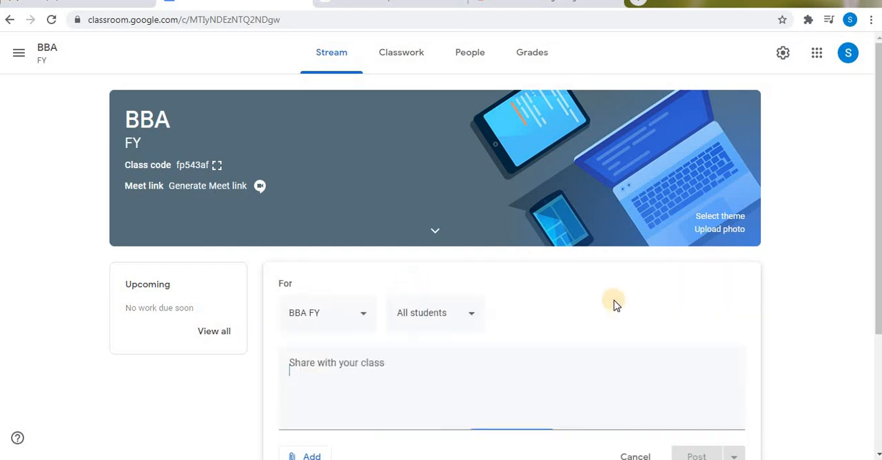
{"action": "scroll", "coordinate": [878, 318], "scroll_direction": "down", "scroll_amount": 2}
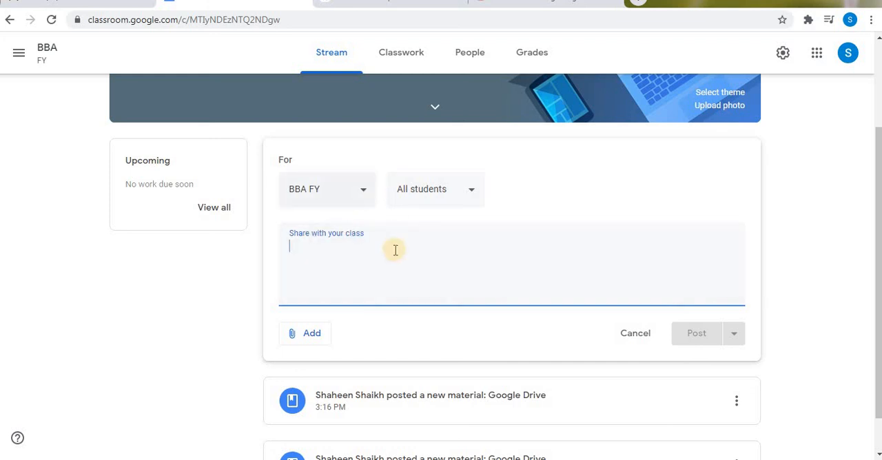
{"action": "left_click", "coordinate": [360, 200]}
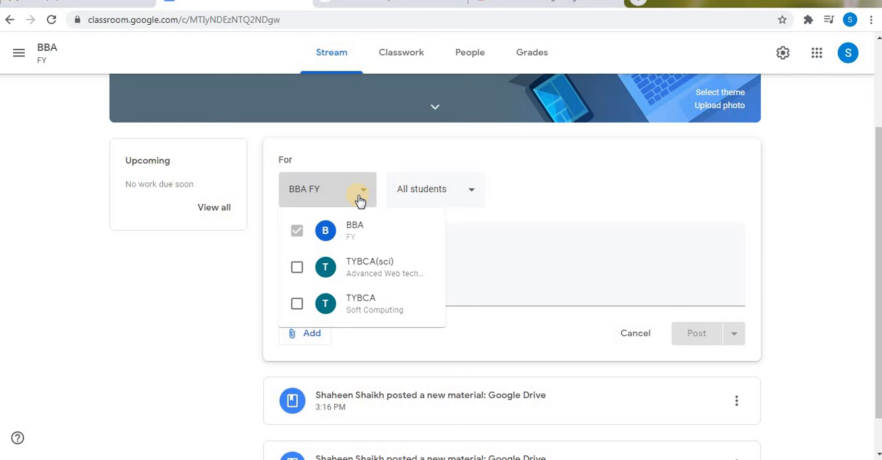
{"action": "left_click", "coordinate": [472, 191]}
{"action": "left_click", "coordinate": [384, 256]}
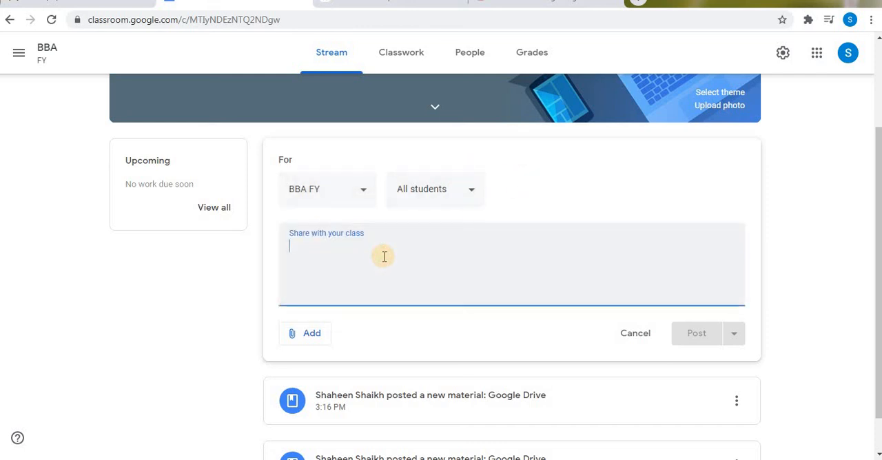
{"action": "left_click", "coordinate": [313, 334]}
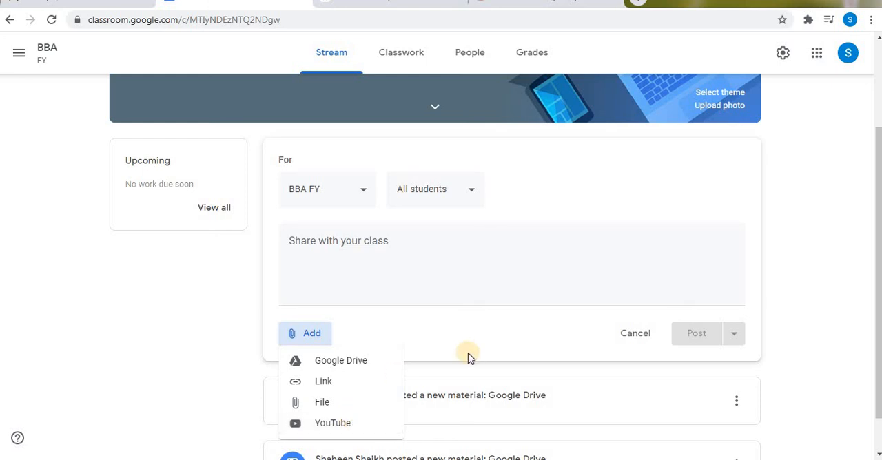
{"action": "left_click", "coordinate": [482, 338]}
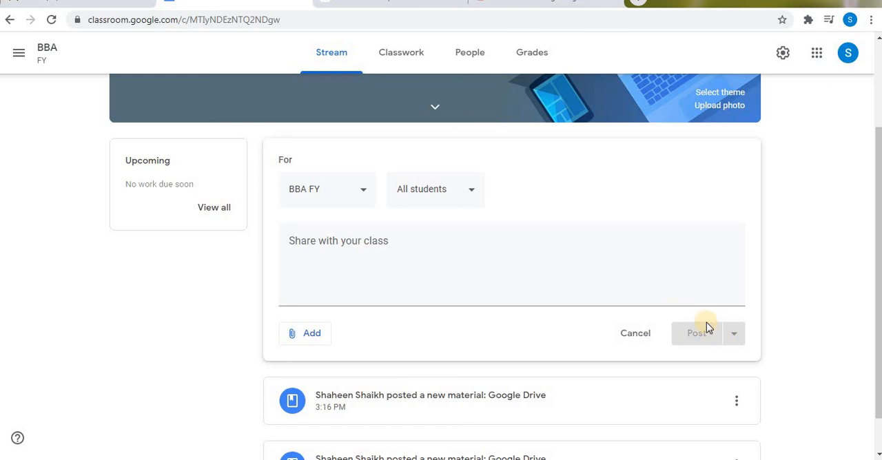
{"action": "left_click", "coordinate": [635, 334]}
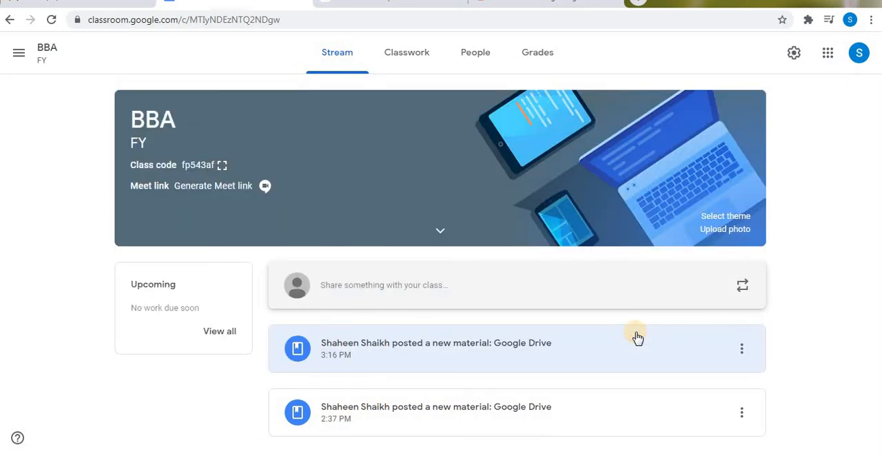